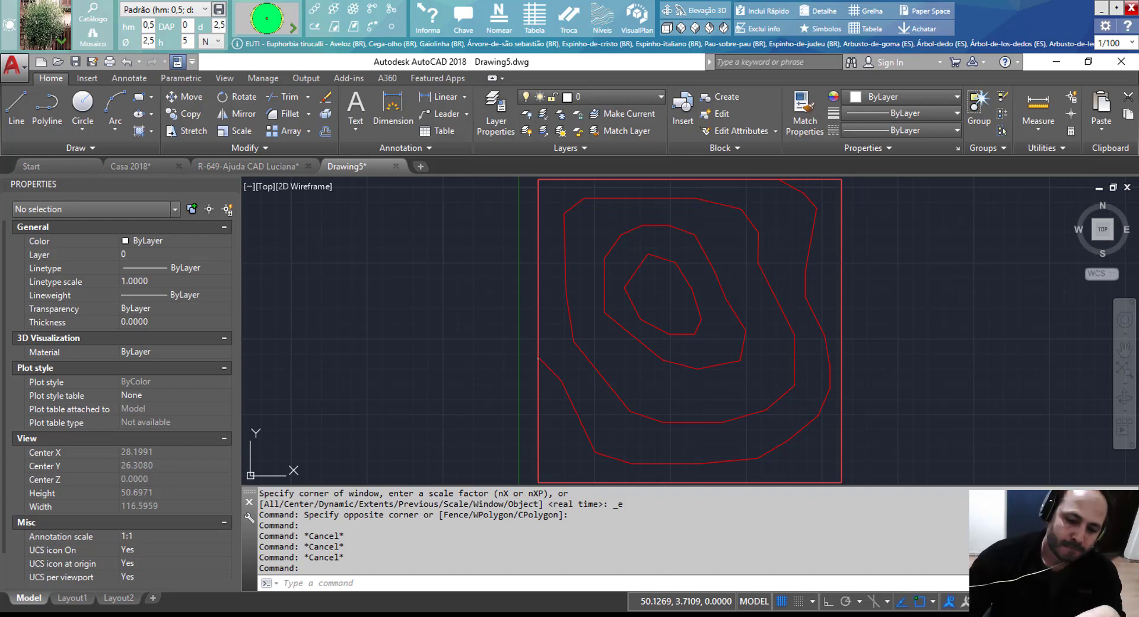
# - Switch to the browser and examine the Google Maps view from street level out to central and southeastern Brazil
pyautogui.hotkey('alt', 'Tab')
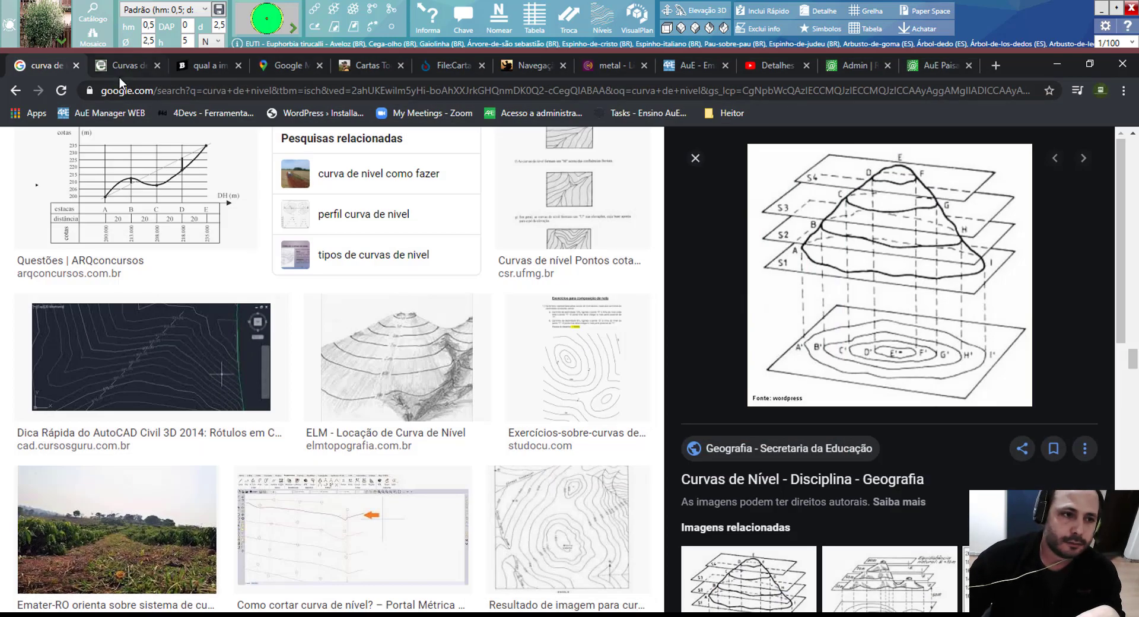
pyautogui.click(281, 66)
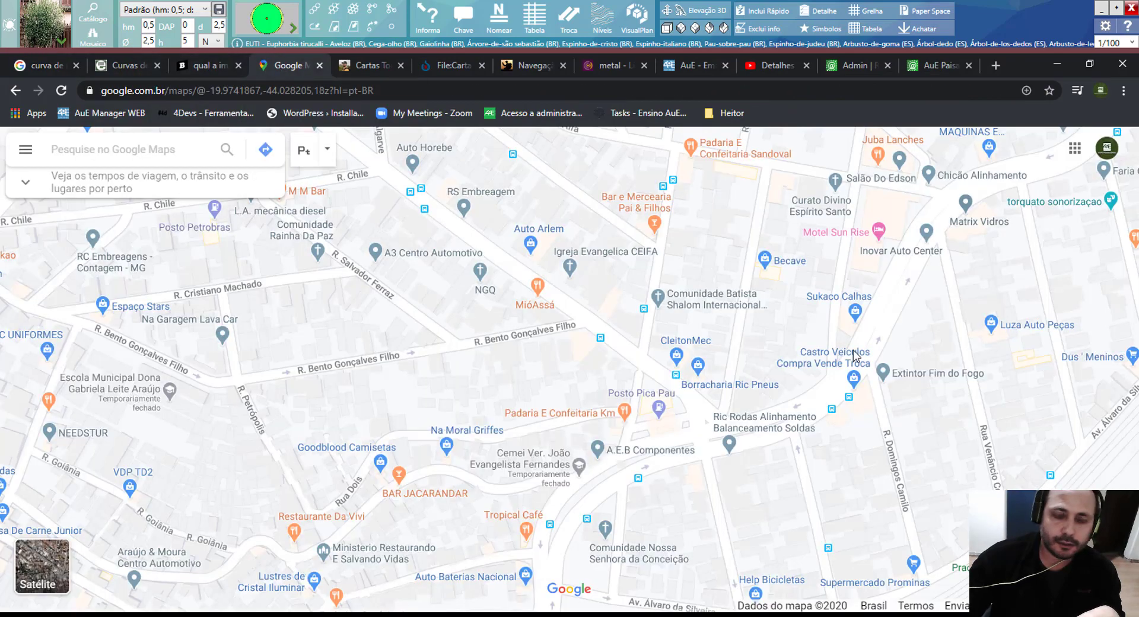
pyautogui.scroll(-5, 854, 355)
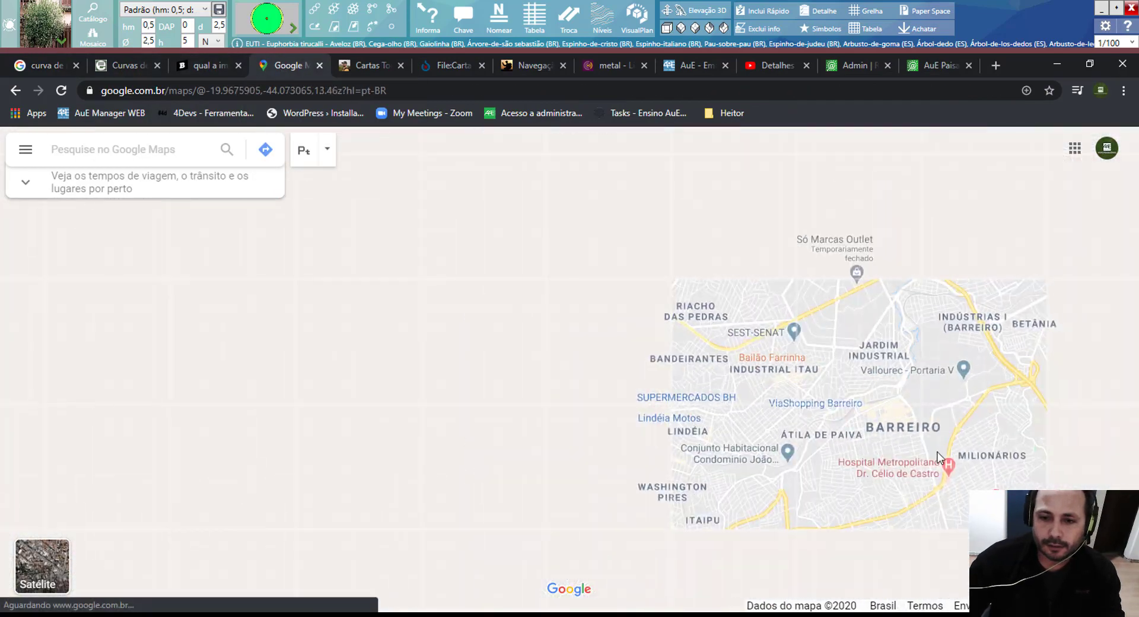
pyautogui.scroll(-6, 820, 394)
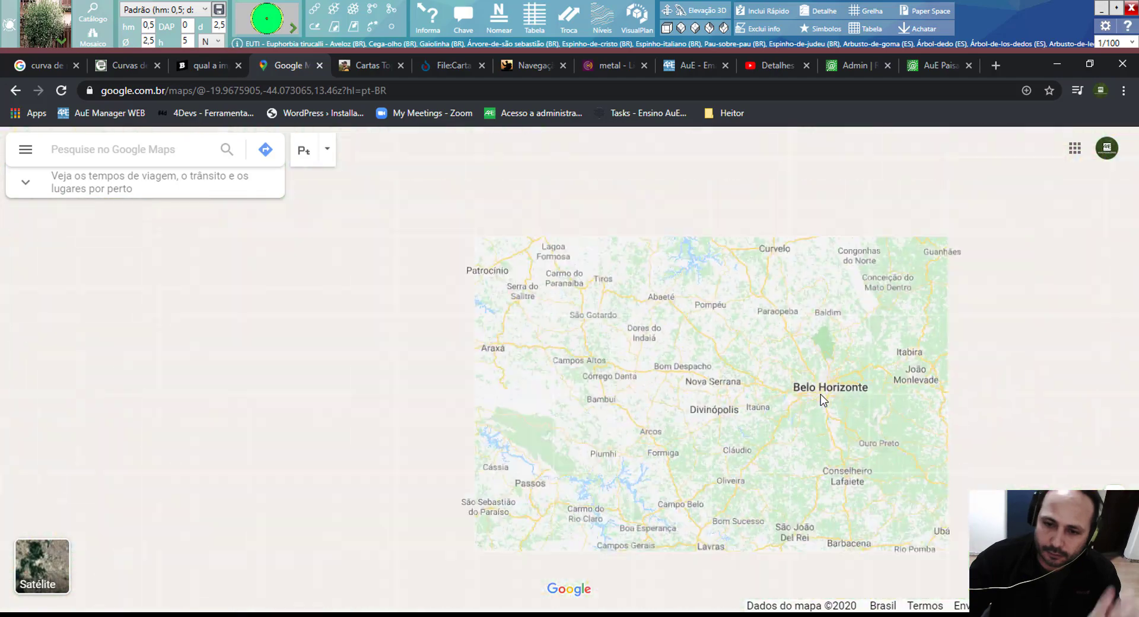
pyautogui.scroll(-5, 821, 394)
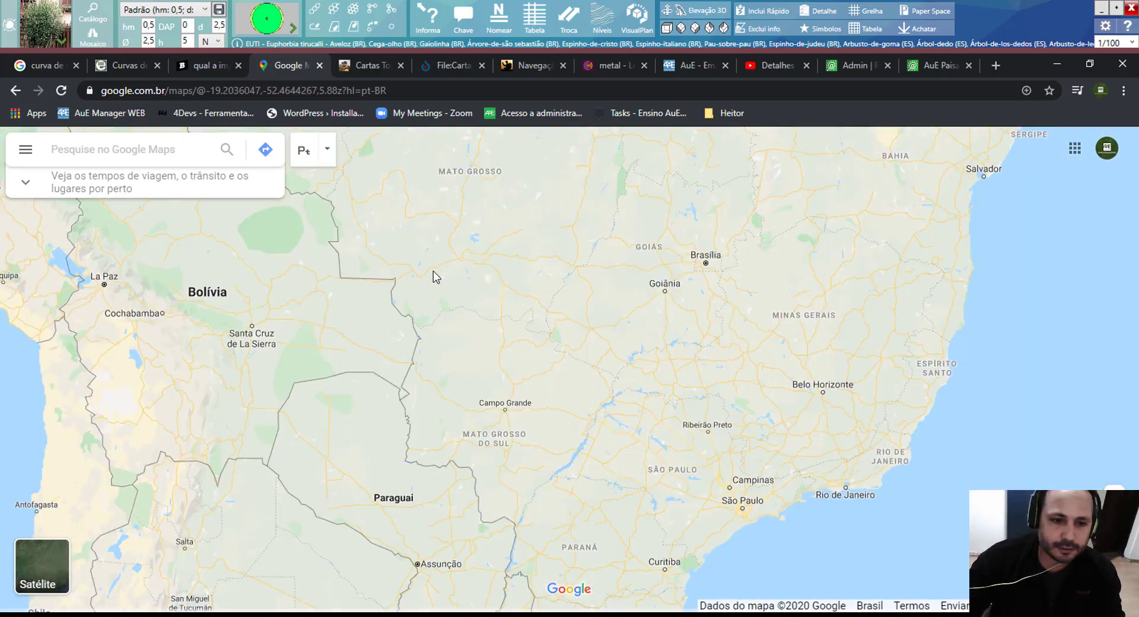
pyautogui.moveTo(584, 272); pyautogui.dragTo(606, 344)
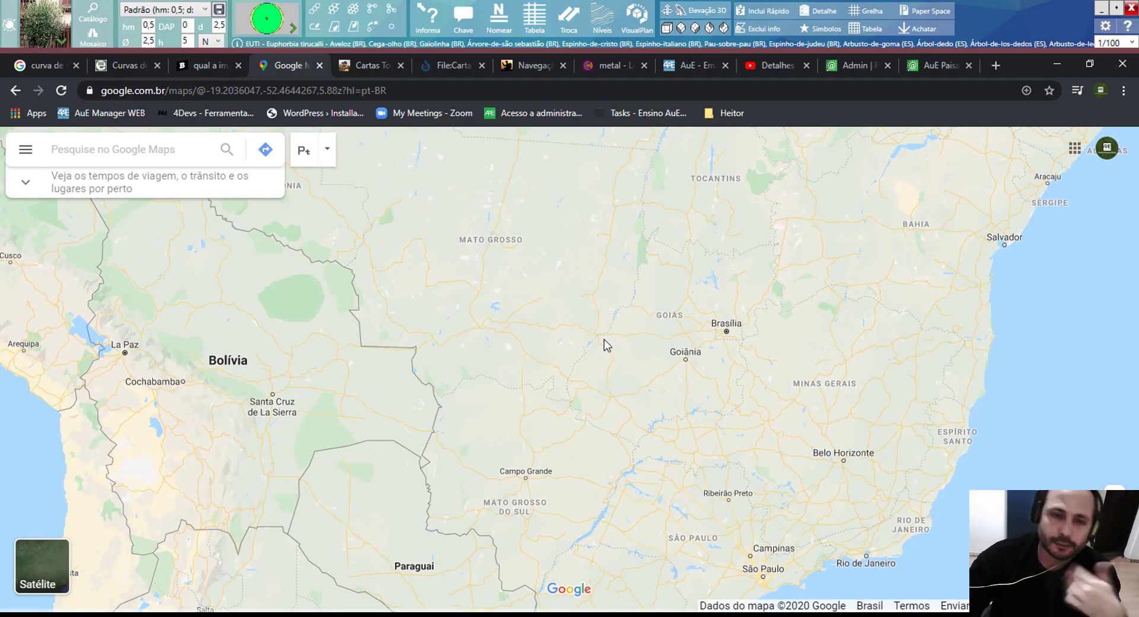
pyautogui.moveTo(690, 324); pyautogui.dragTo(719, 338)
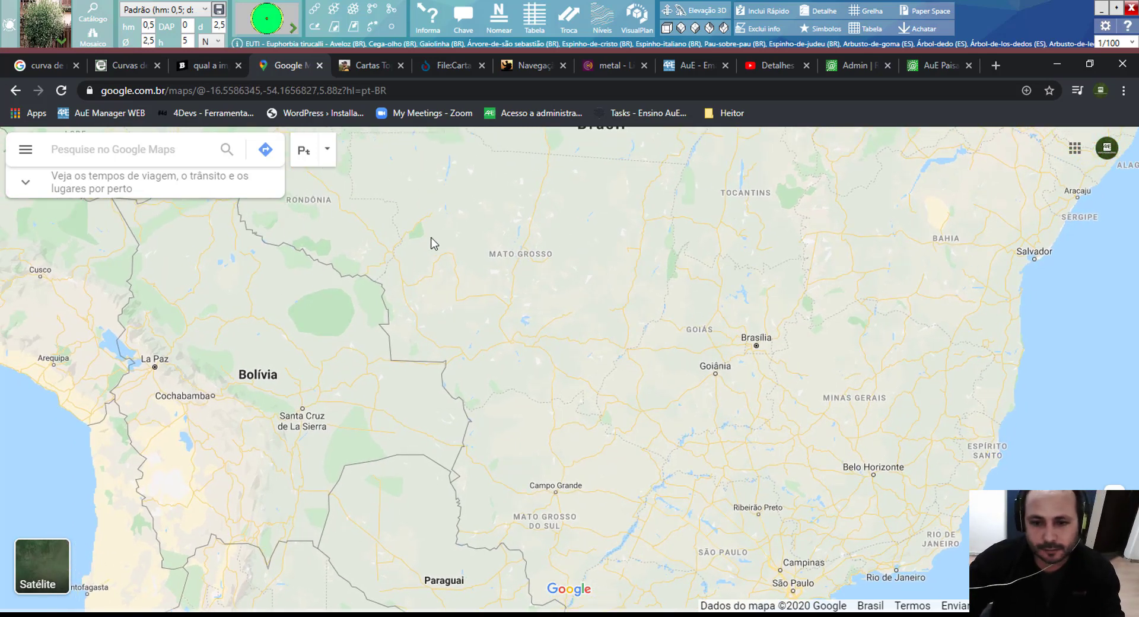
pyautogui.moveTo(771, 386); pyautogui.dragTo(645, 359)
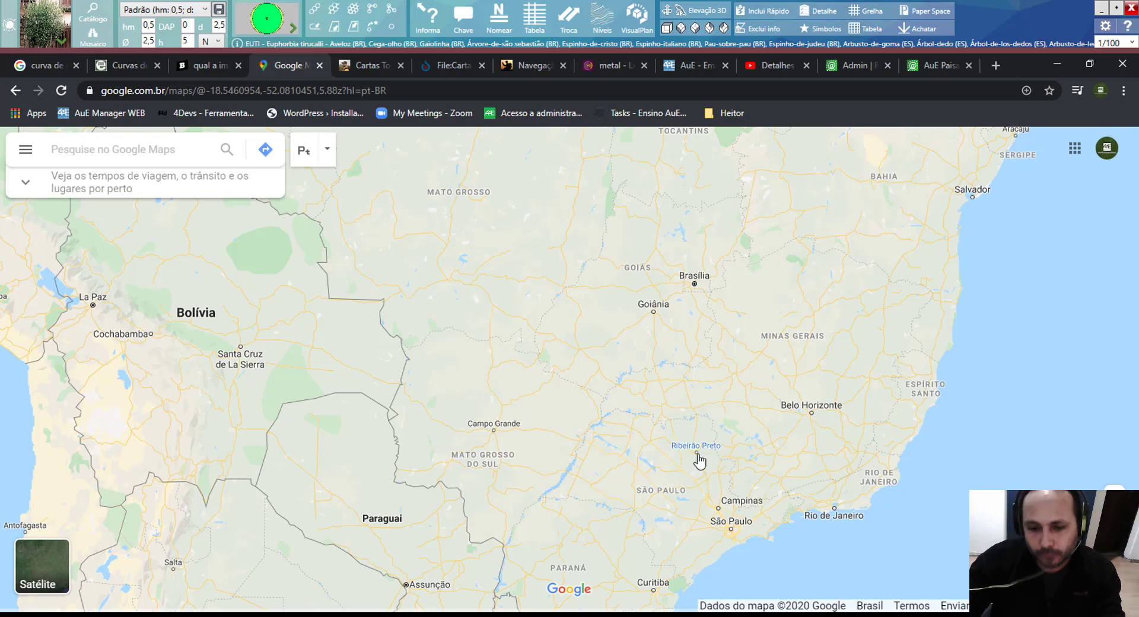
pyautogui.scroll(-5, 779, 457)
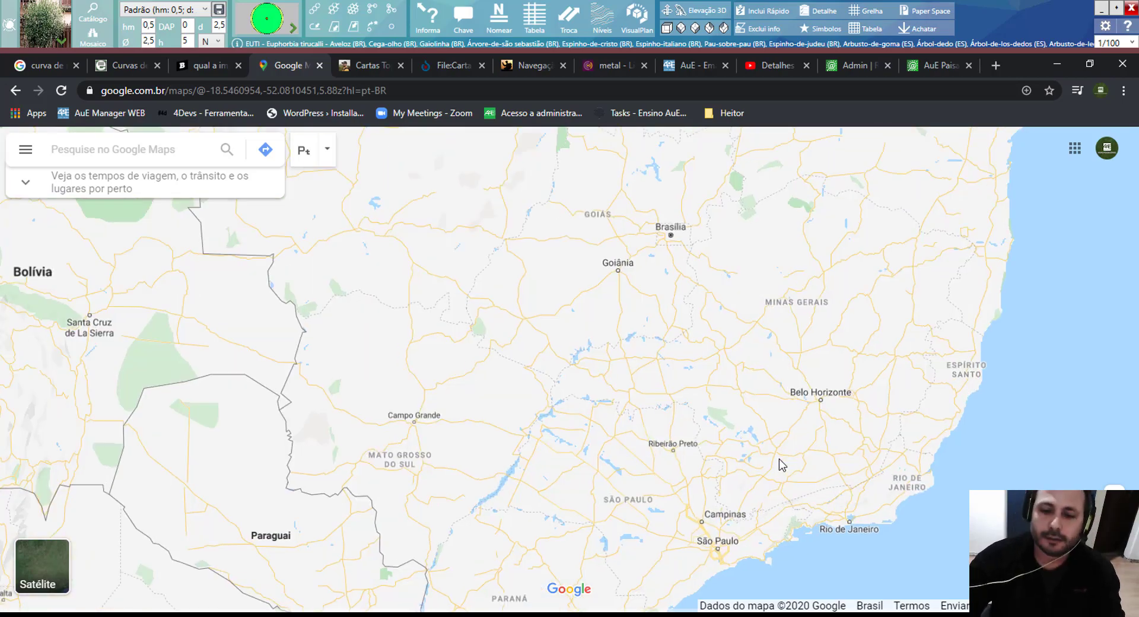
# - Examine the Belo Horizonte area at neighbourhood level, around Barreiro and the districts southwest of it
pyautogui.scroll(3, 847, 293)
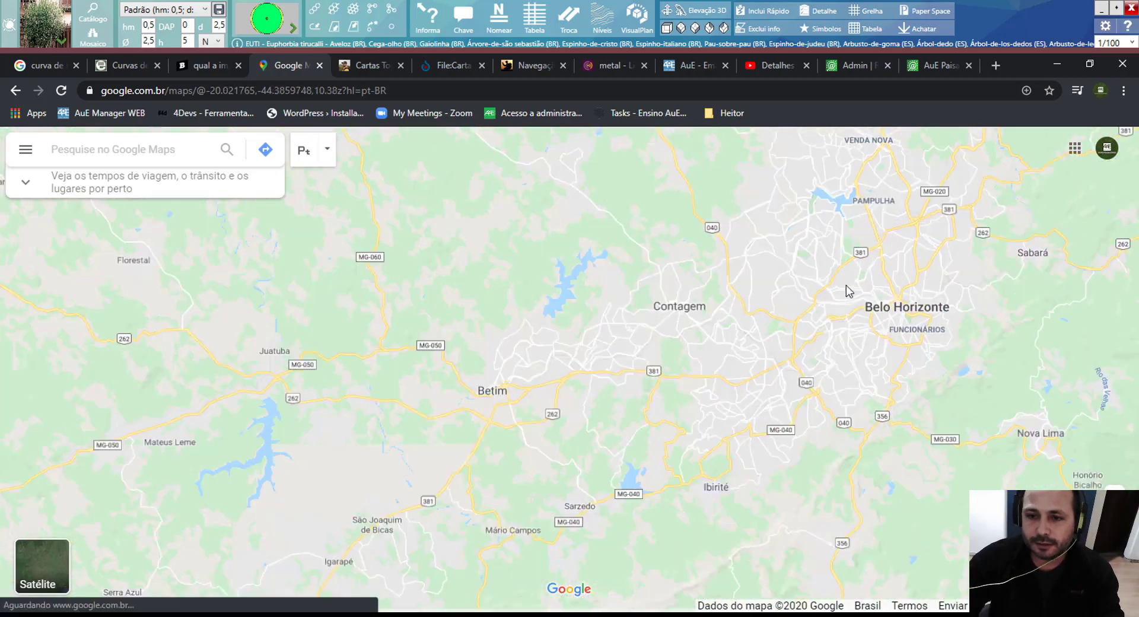
pyautogui.scroll(4, 761, 422)
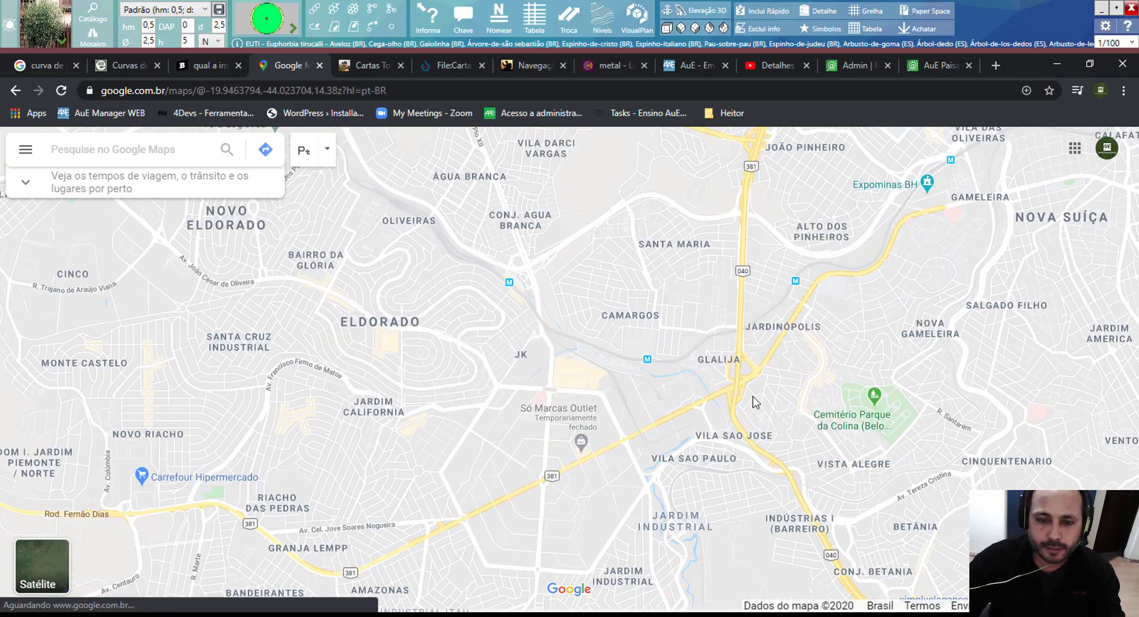
pyautogui.moveTo(781, 467); pyautogui.dragTo(701, 297)
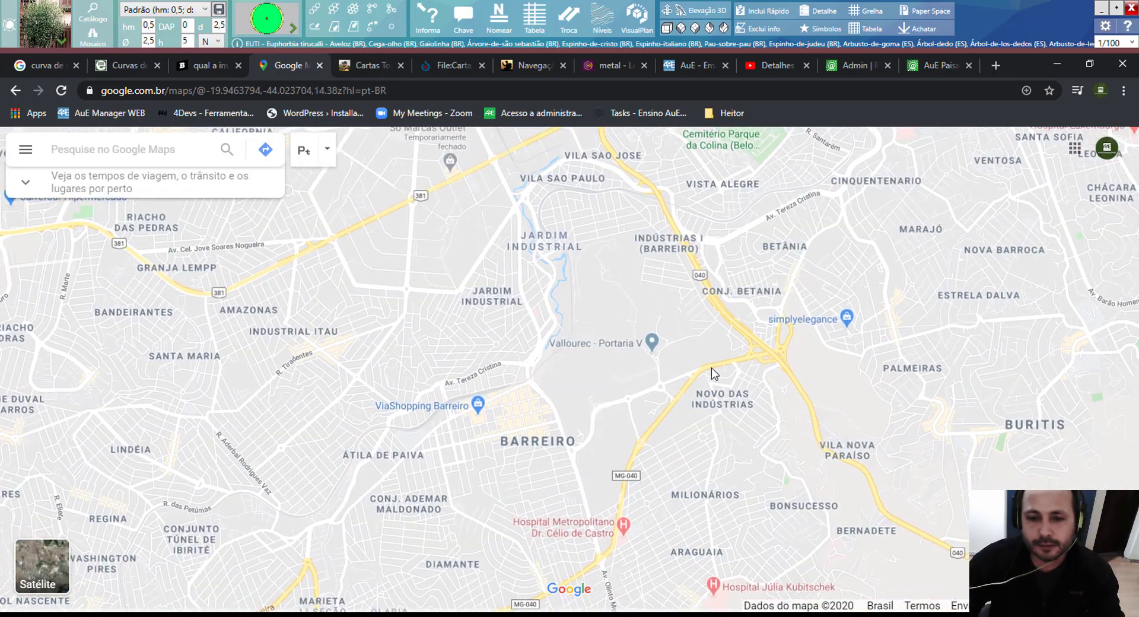
pyautogui.moveTo(745, 427); pyautogui.dragTo(859, 396)
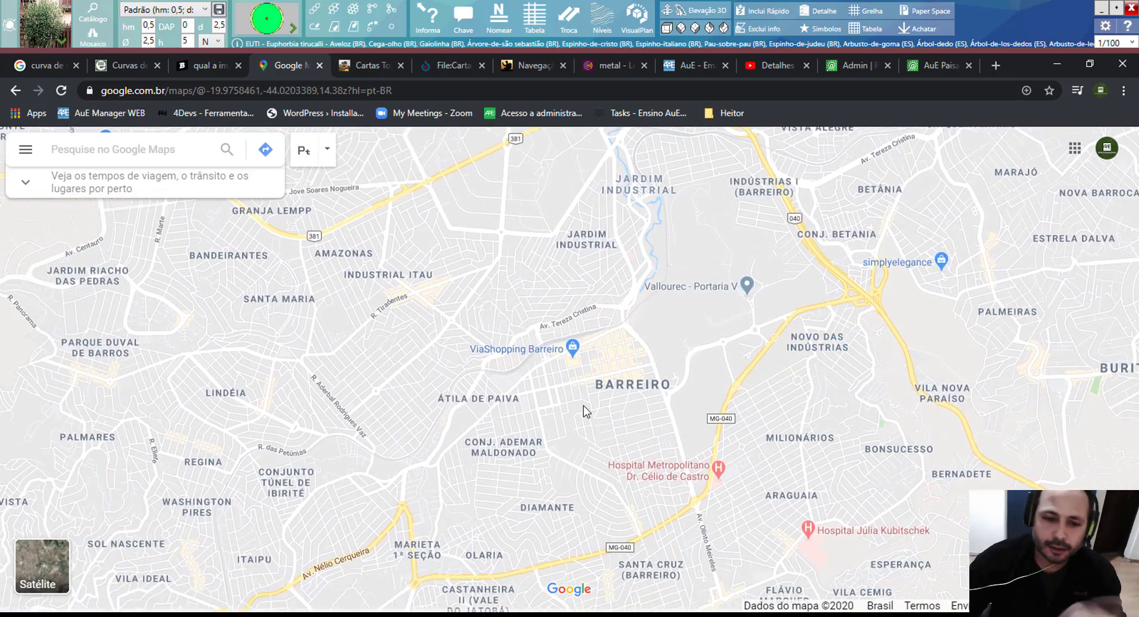
pyautogui.moveTo(463, 479); pyautogui.dragTo(686, 285)
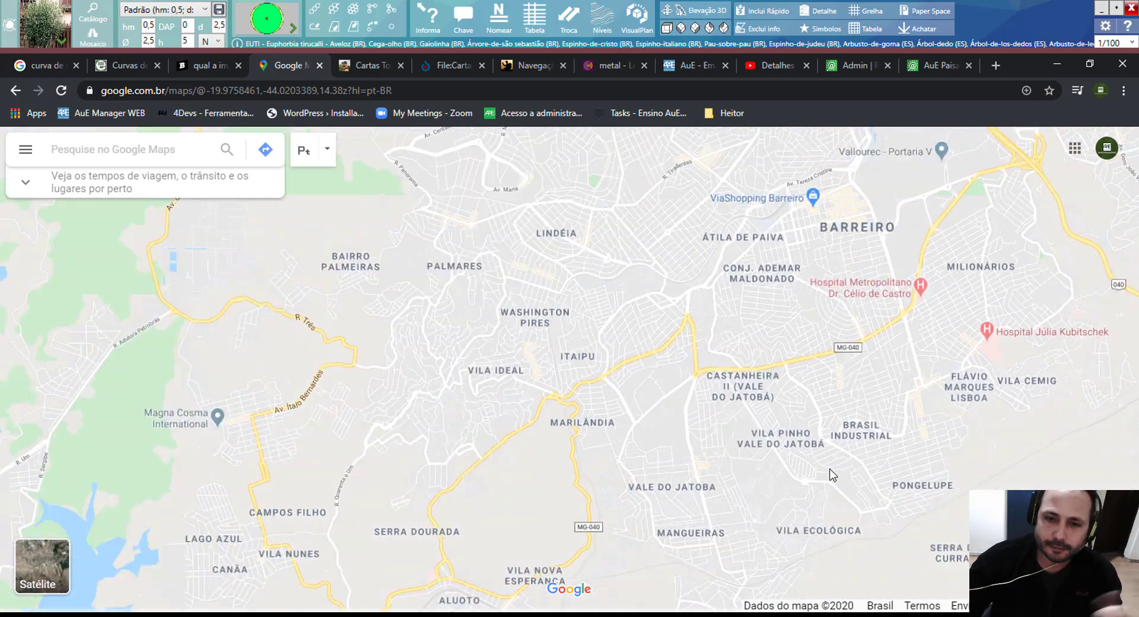
pyautogui.scroll(-1, 445, 223)
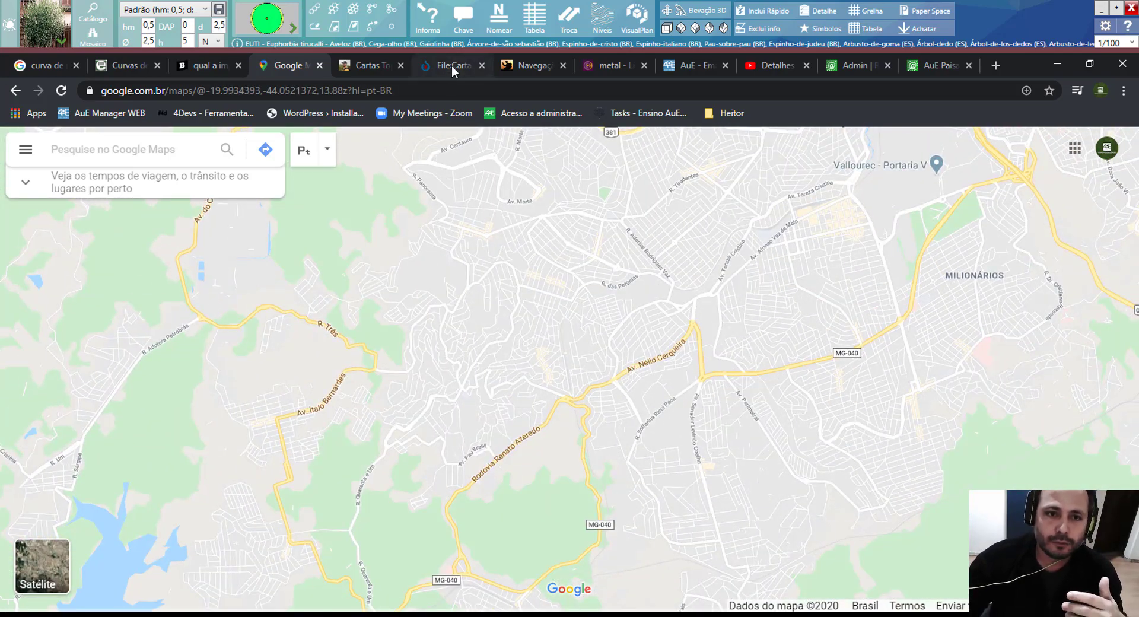
# - View the enlarged topographic charts from Wikimedia and the Chico Trekking article as contour-line examples
pyautogui.click(451, 66)
pyautogui.click(504, 356)
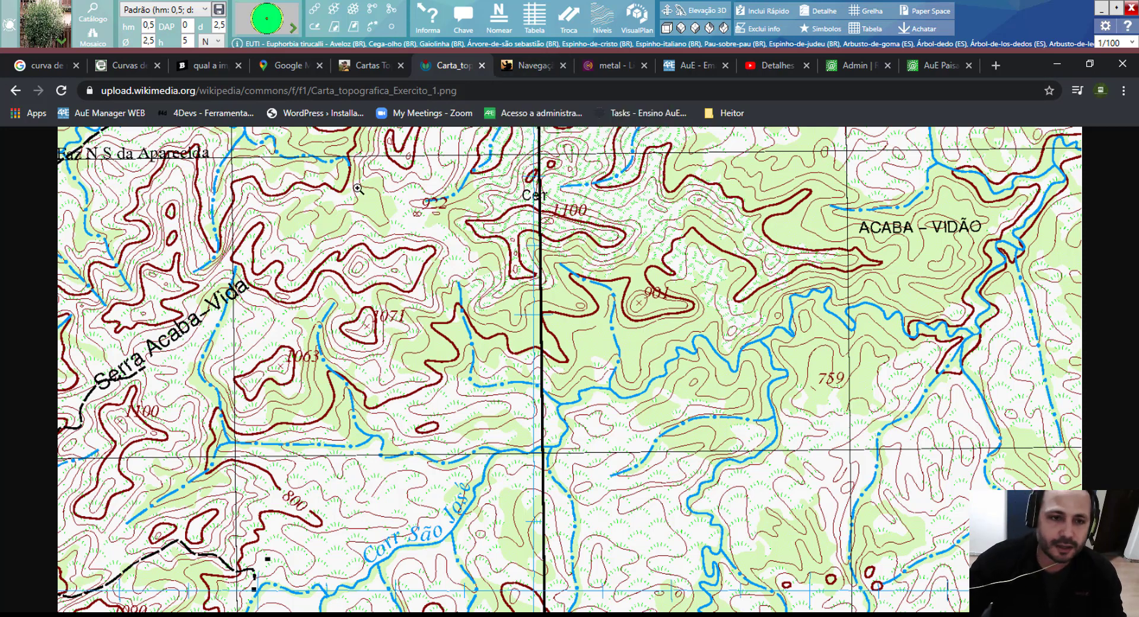
pyautogui.click(533, 67)
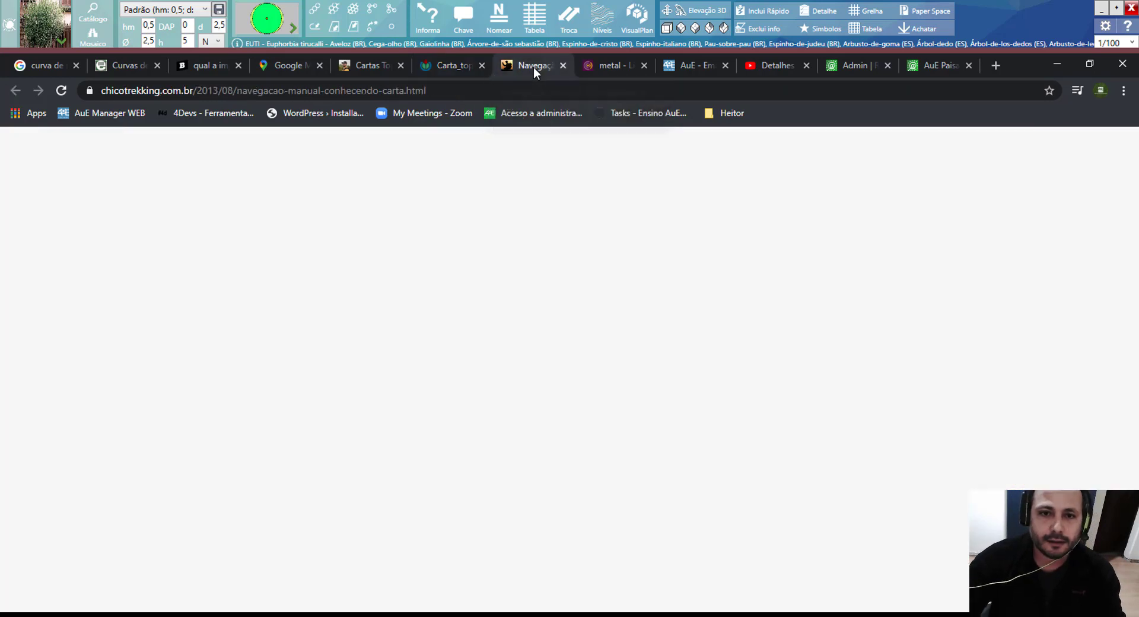
pyautogui.click(539, 477)
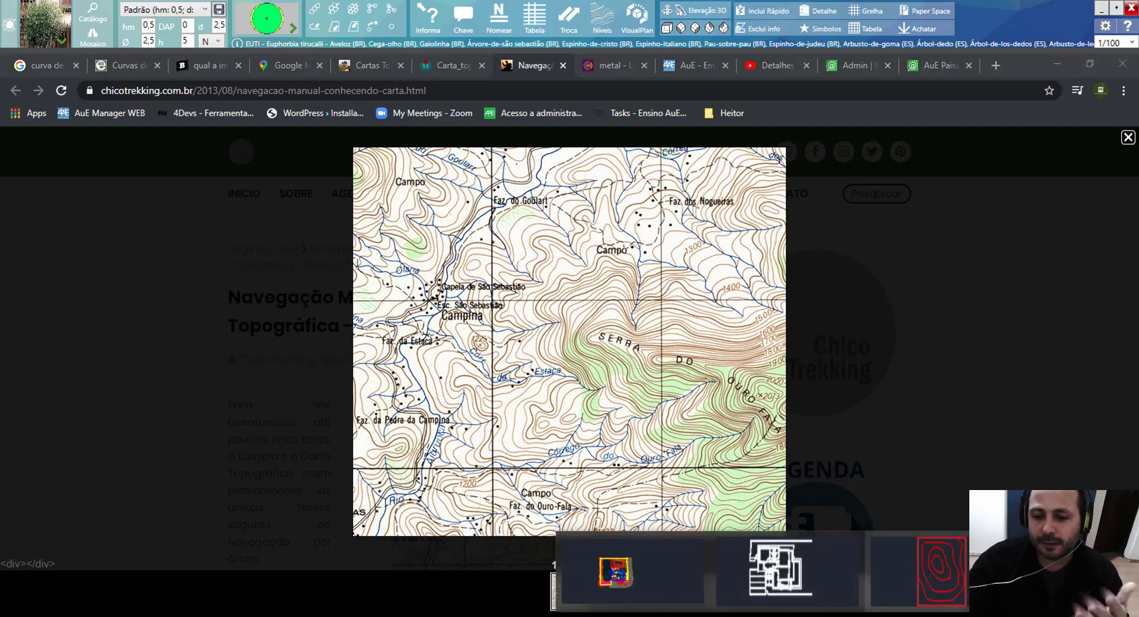
# - Switch to Drawing5 in AutoCAD, check the contour-level commands, and bring up the terrain in AuE VisualPLAN
pyautogui.click(748, 573)
pyautogui.click(948, 59)
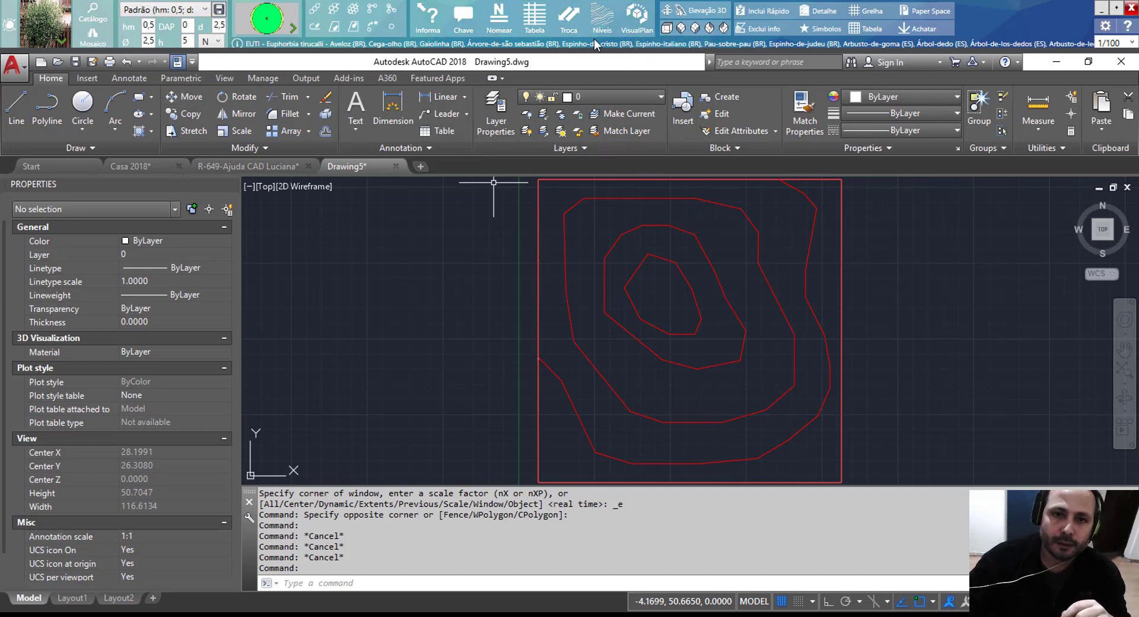
pyautogui.click(613, 25)
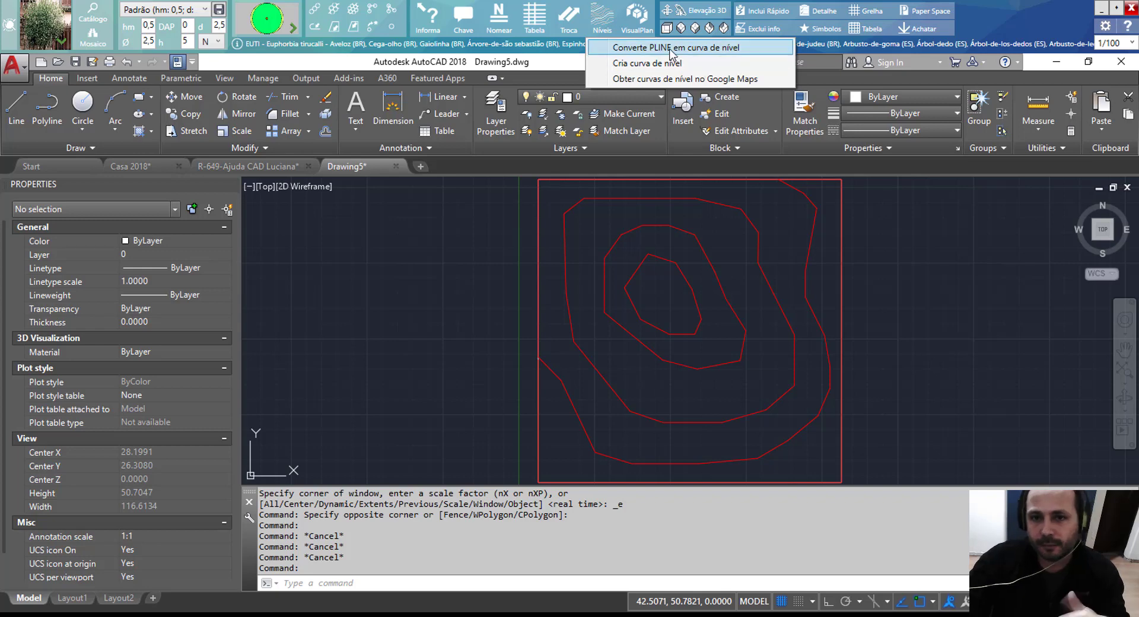
pyautogui.click(756, 200)
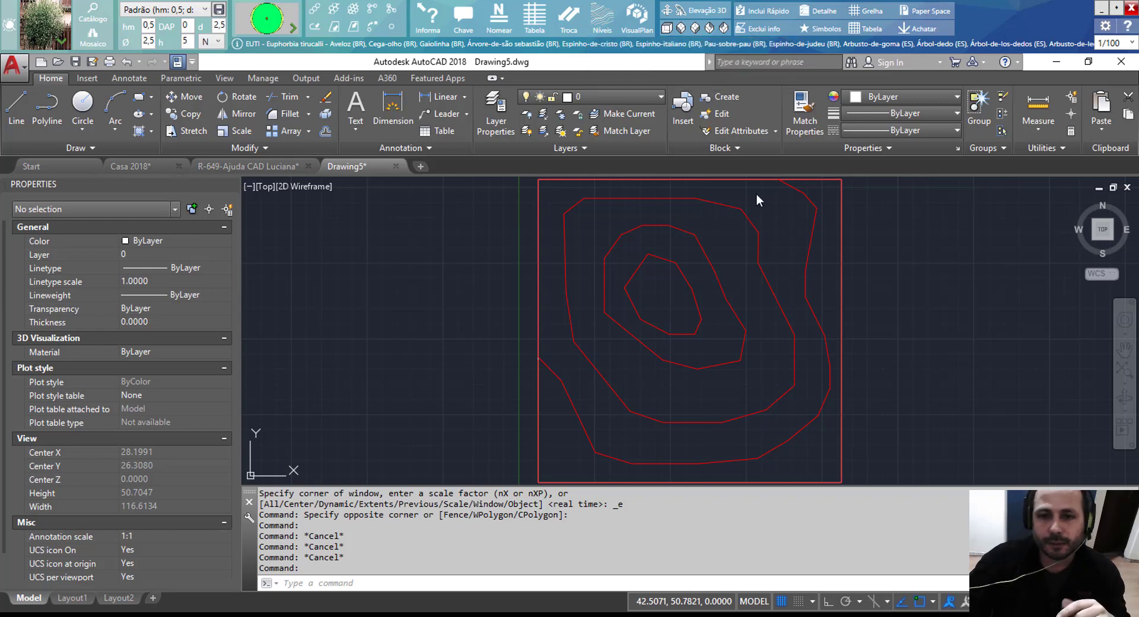
pyautogui.click(610, 29)
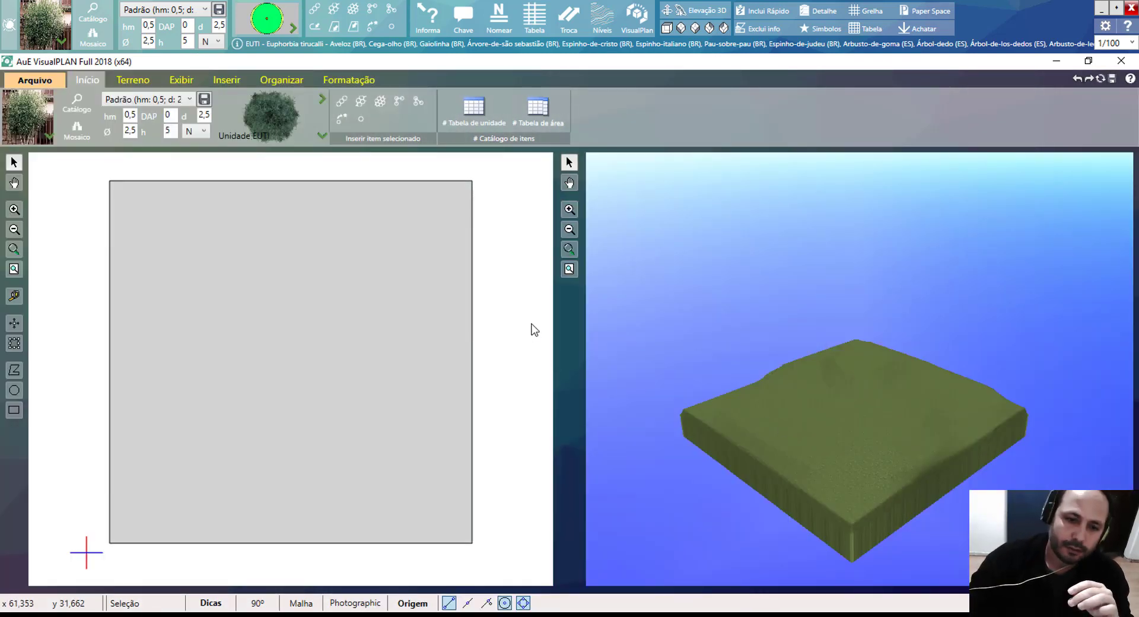
# - Remove the filled 50 m x 50 m square polyline covering the contour lines in plan, and inspect the 3D terrain up close
pyautogui.click(472, 351)
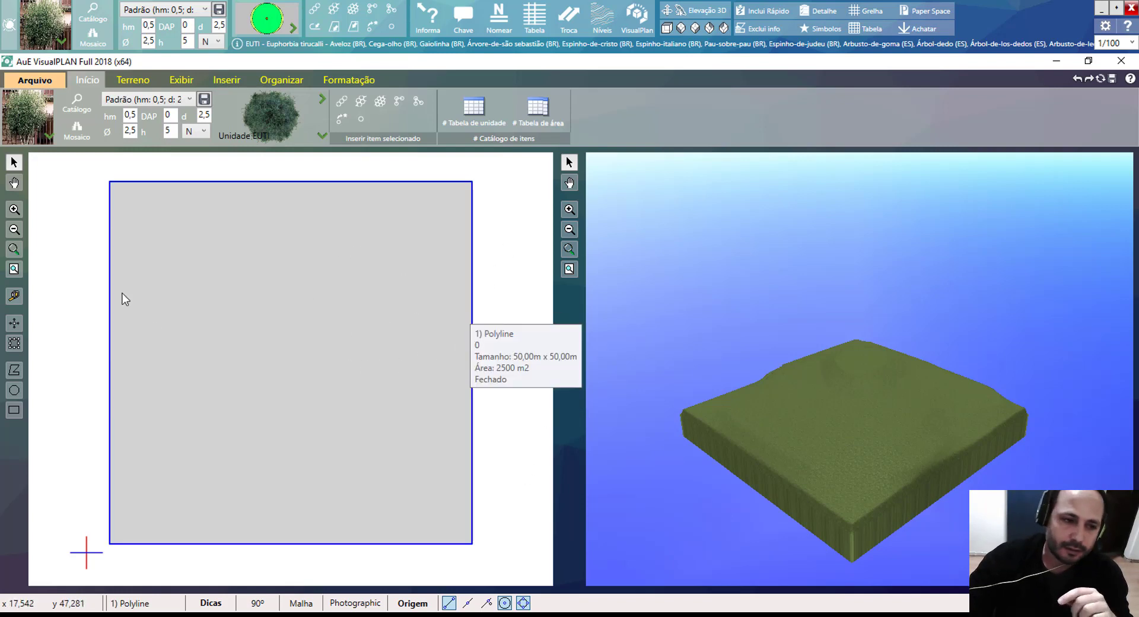
pyautogui.press('Escape')
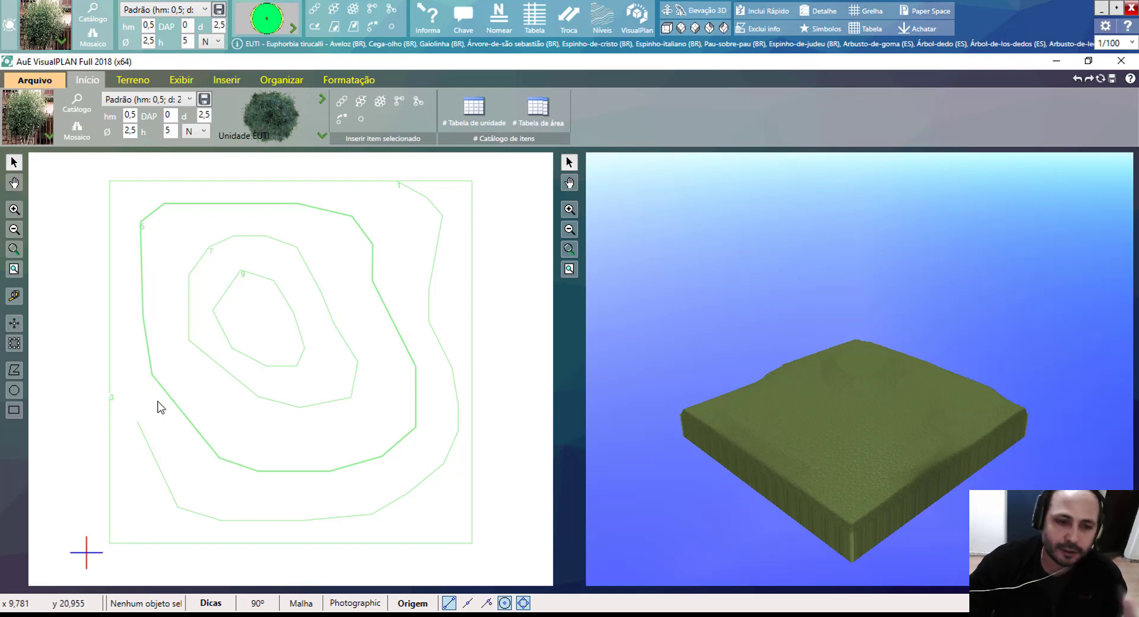
pyautogui.scroll(3, 867, 471)
pyautogui.moveTo(871, 474); pyautogui.dragTo(364, 431)
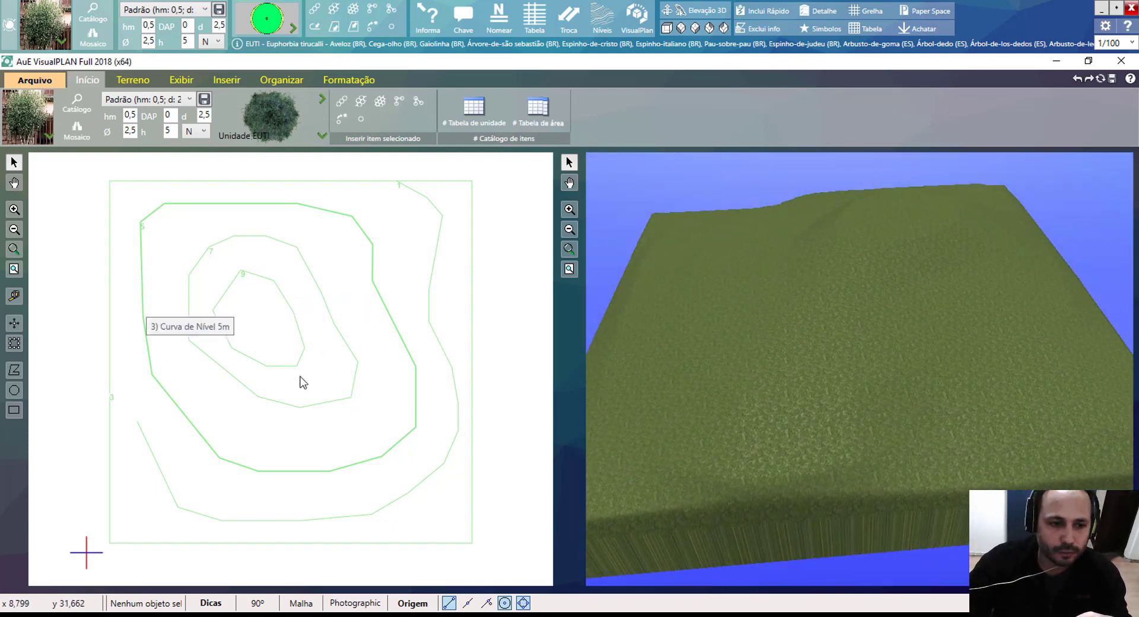
pyautogui.moveTo(831, 427); pyautogui.dragTo(855, 410)
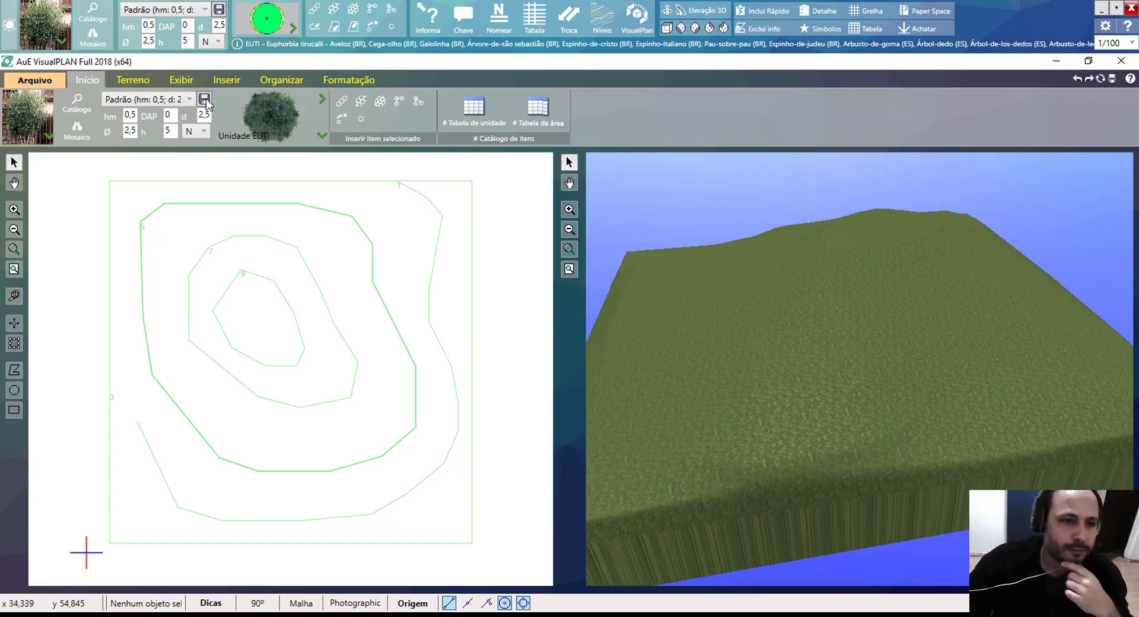
# - Enable the "# Mostra níveis no 3D" option to display the contour levels on the 3D terrain
pyautogui.click(281, 81)
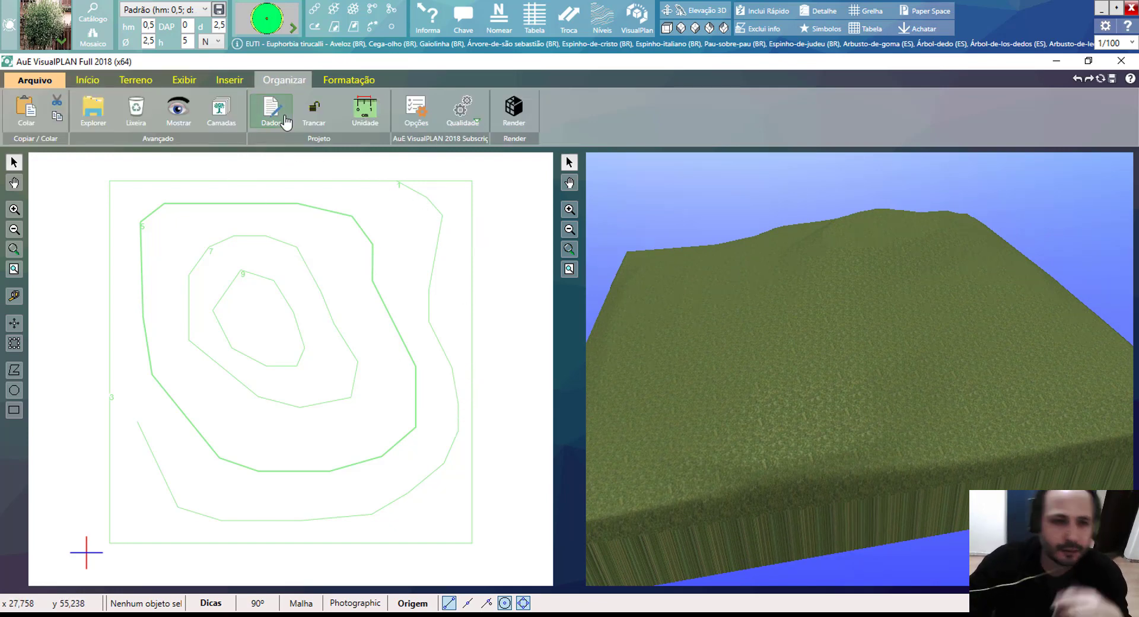
pyautogui.click(416, 110)
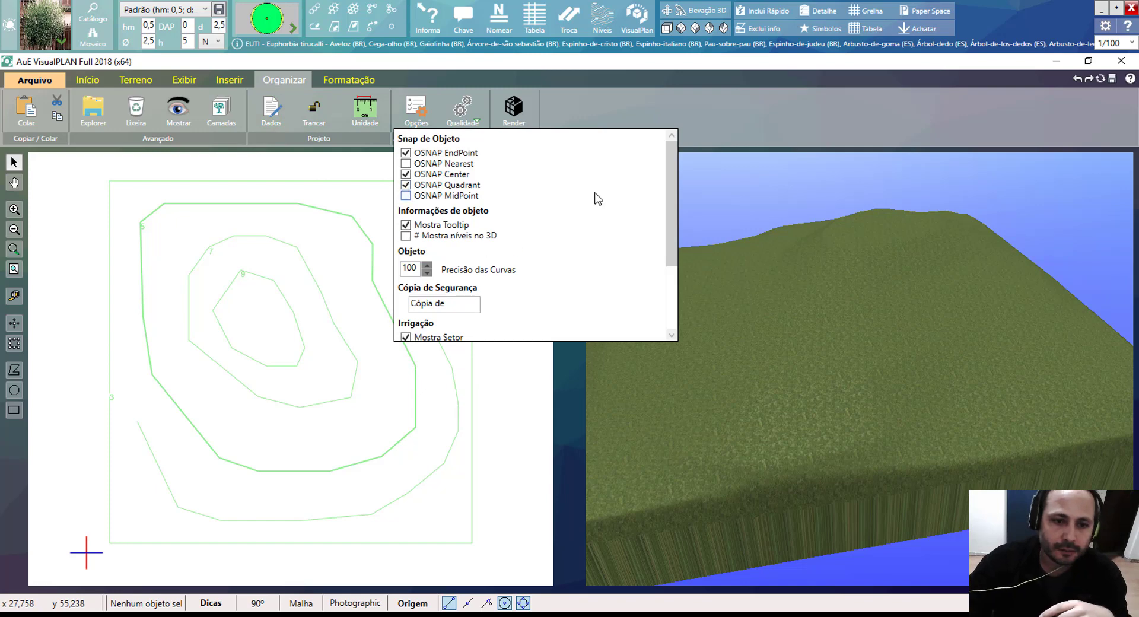
pyautogui.scroll(-3, 598, 203)
pyautogui.scroll(3, 459, 291)
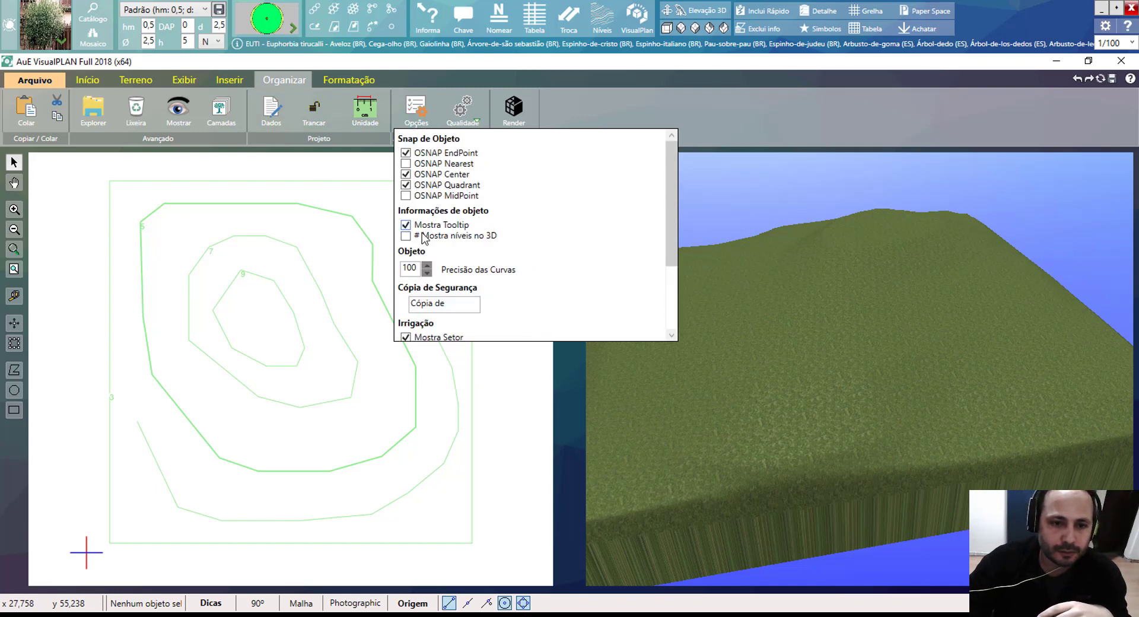
pyautogui.click(465, 238)
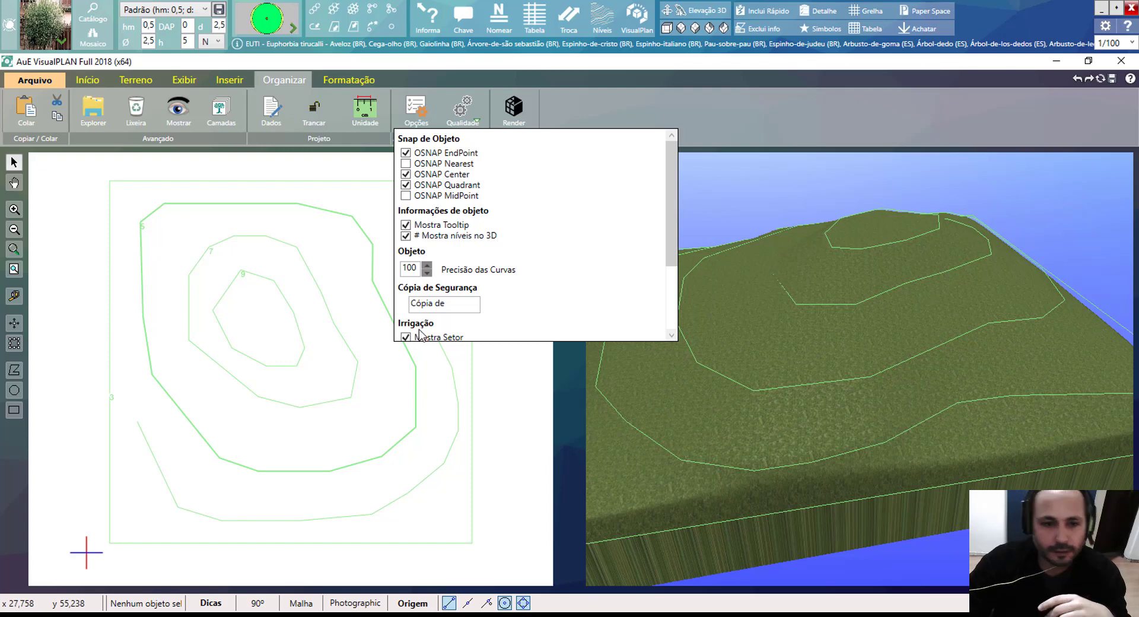
pyautogui.scroll(-3, 569, 287)
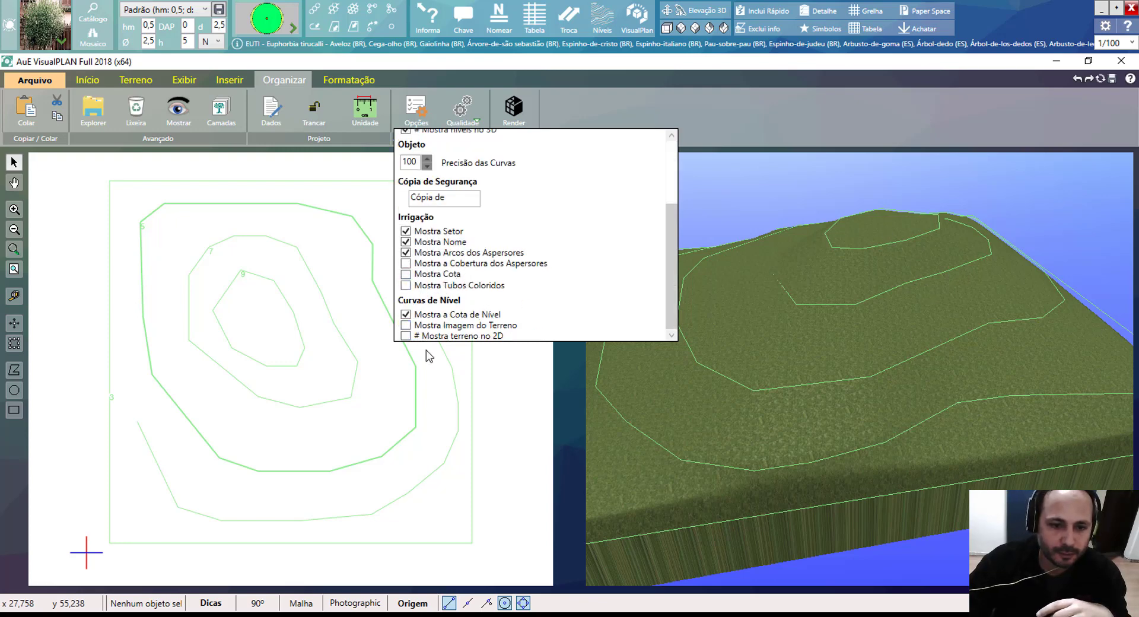
pyautogui.click(460, 410)
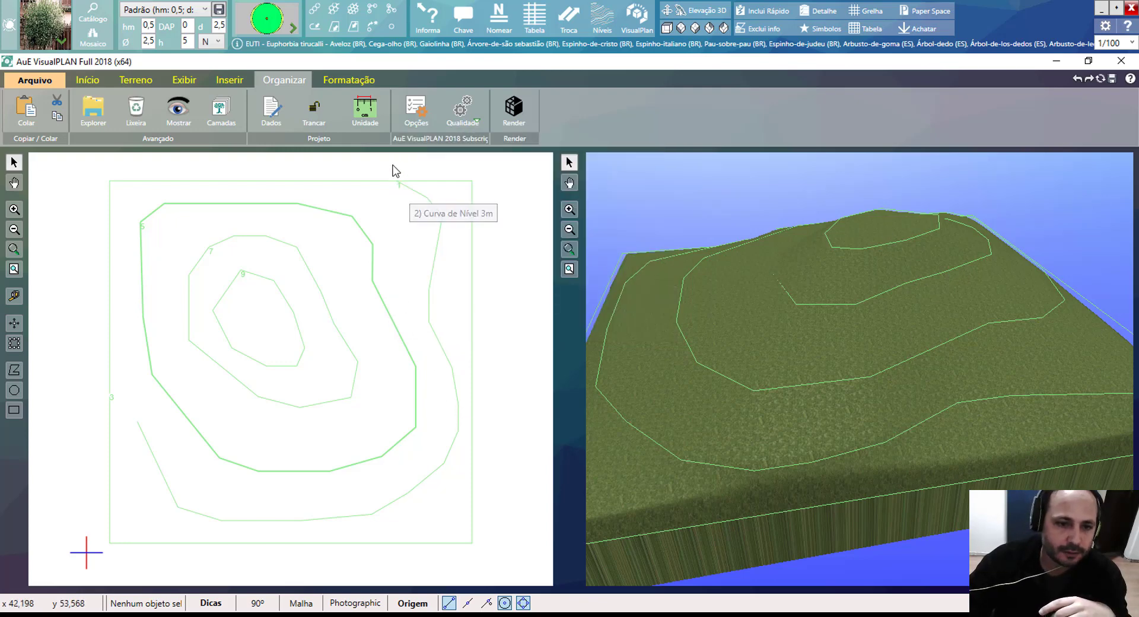
# - Compare the contour curves in the plan view with their lines on the 3D terrain from several angles
pyautogui.scroll(4, 396, 178)
pyautogui.scroll(-4, 380, 243)
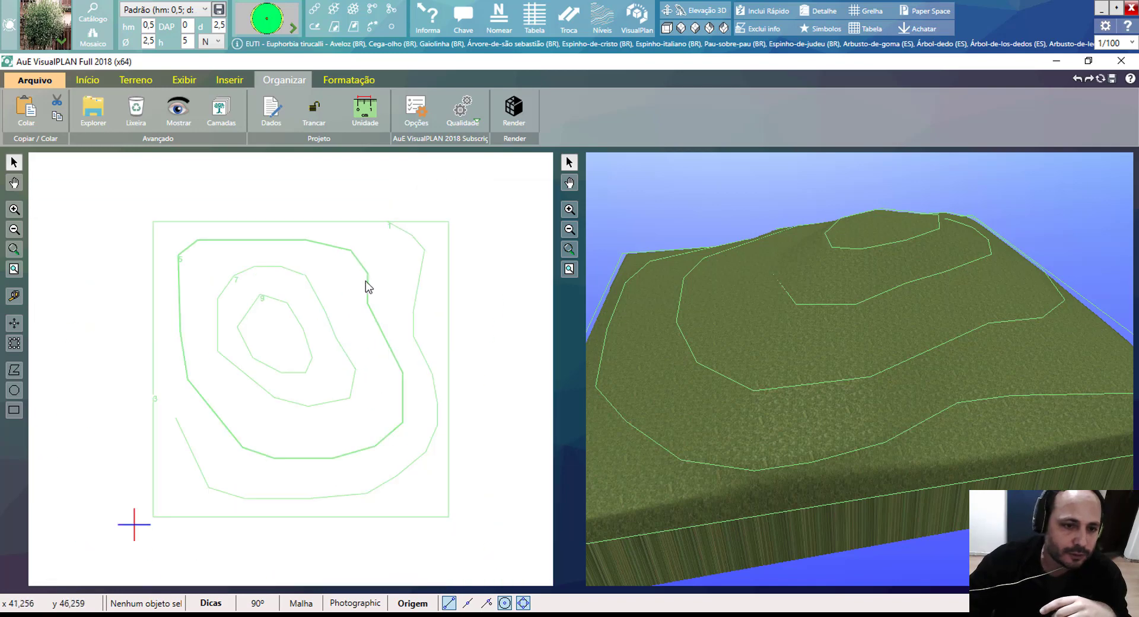
pyautogui.moveTo(908, 332); pyautogui.dragTo(730, 387)
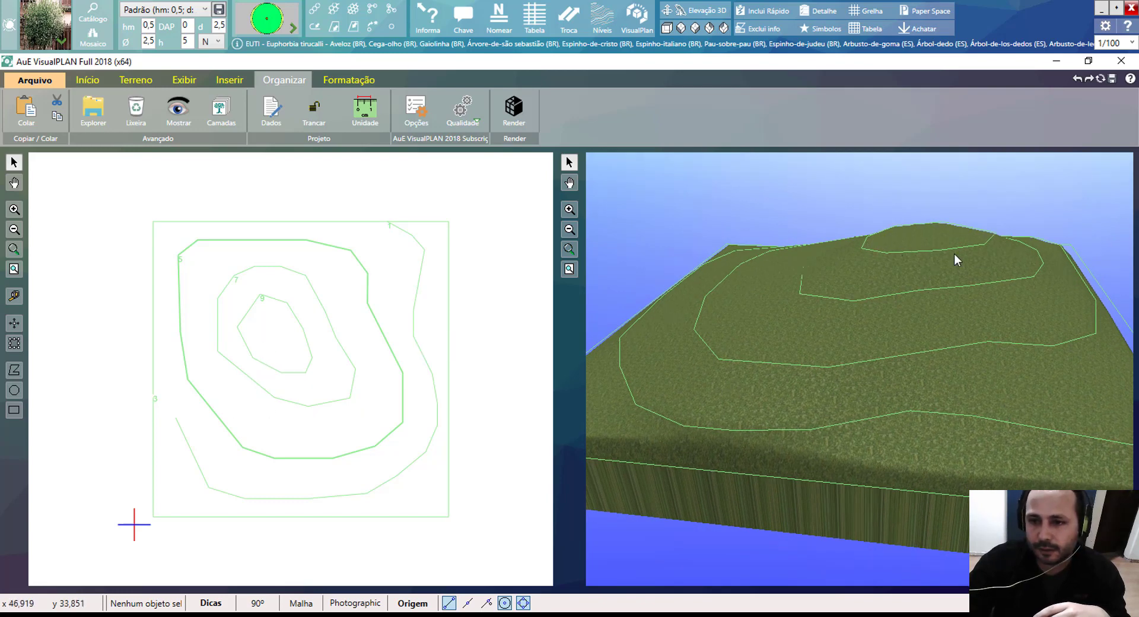
pyautogui.moveTo(954, 252); pyautogui.dragTo(937, 404)
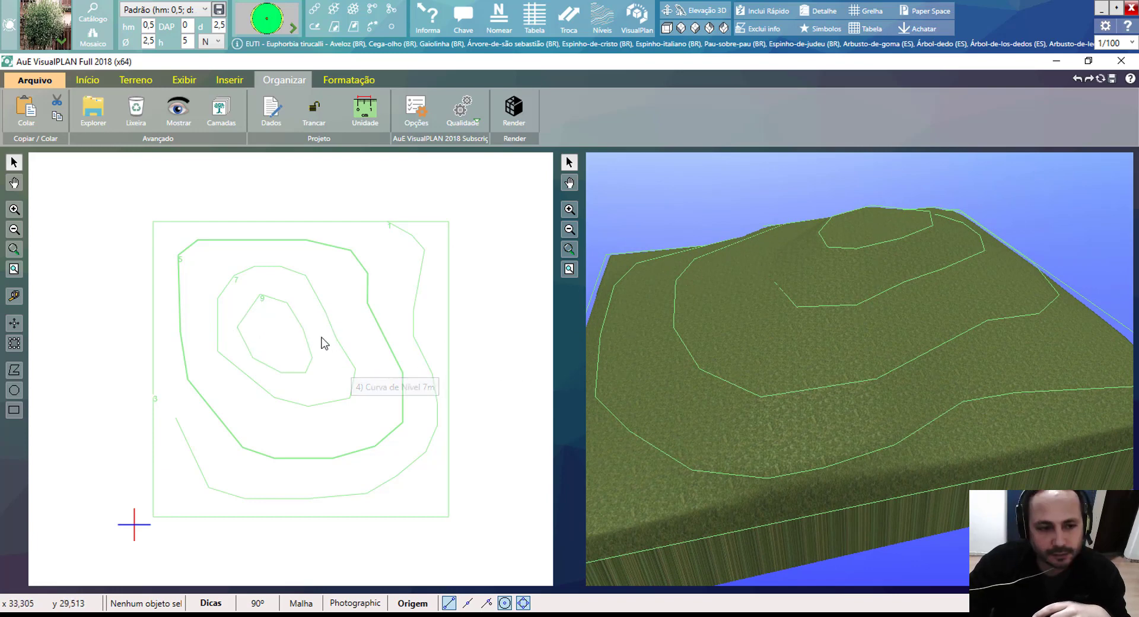
# - Apply the white square-grid texture to the 3D terrain
pyautogui.moveTo(952, 297); pyautogui.dragTo(973, 257)
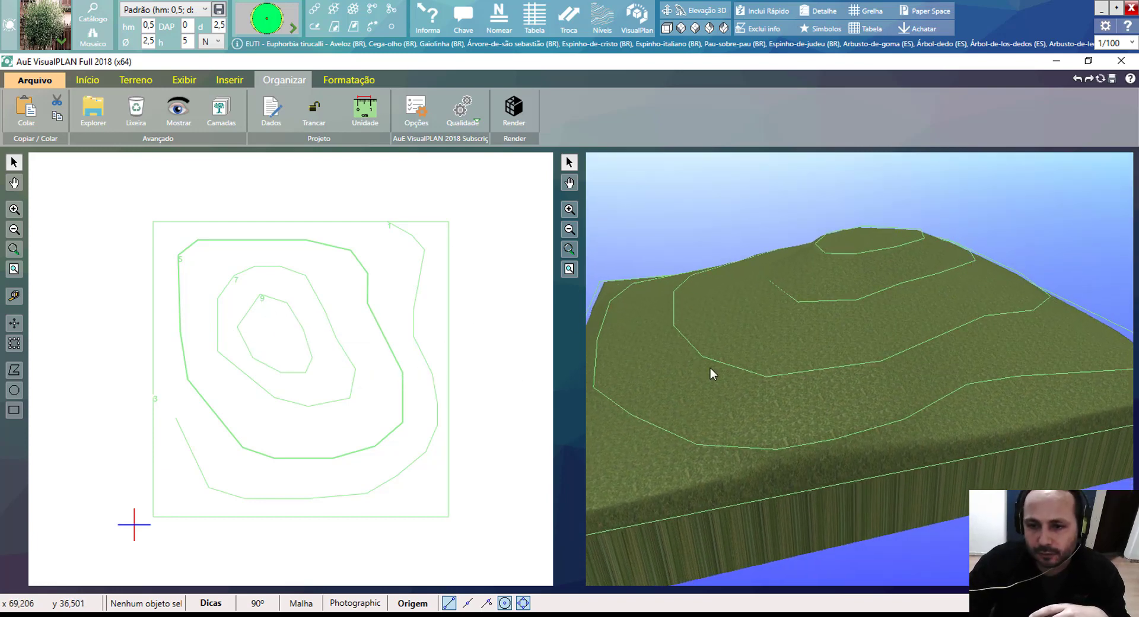
pyautogui.click(149, 80)
pyautogui.click(178, 80)
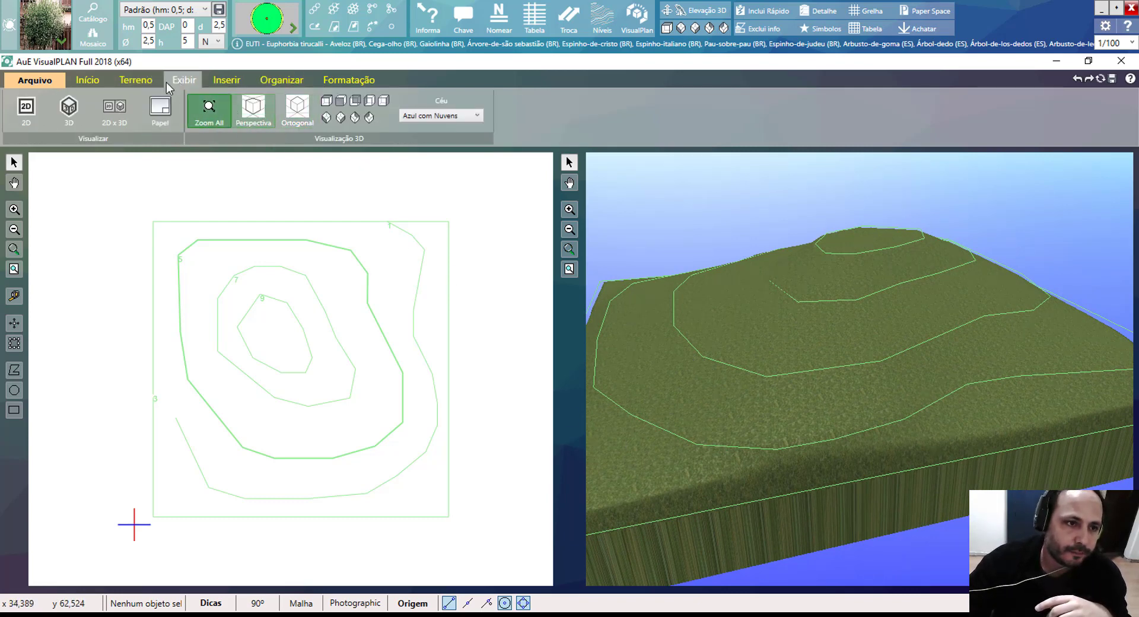
pyautogui.click(148, 80)
pyautogui.click(421, 106)
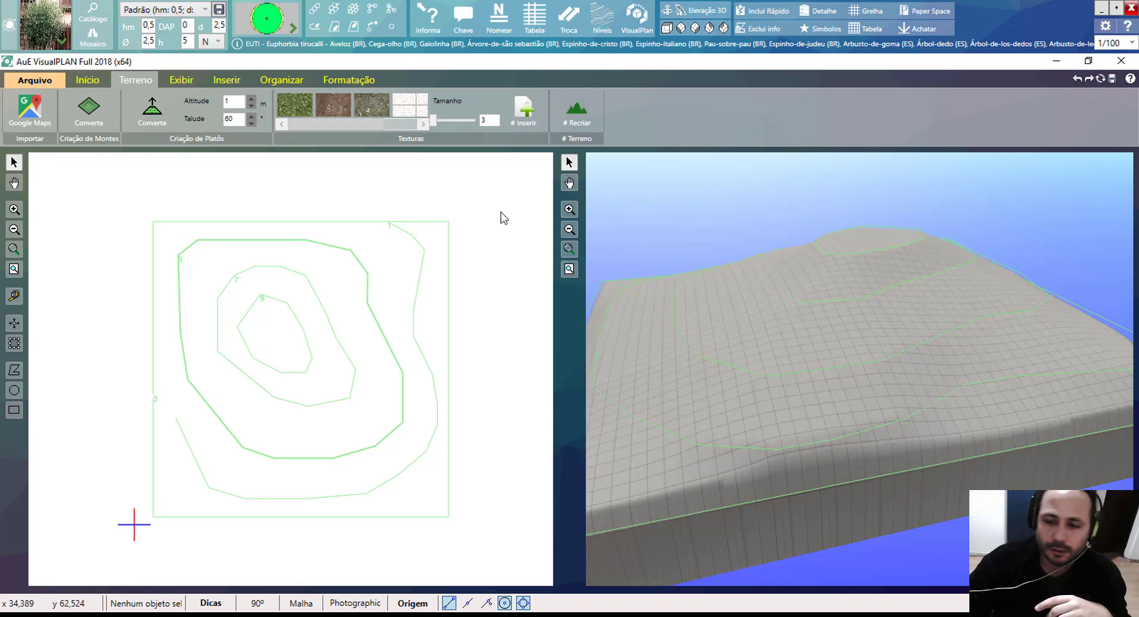
# - Compare the spacing of the contour curves in plan with the slopes of the grid-textured 3D terrain
pyautogui.moveTo(859, 457); pyautogui.dragTo(732, 453)
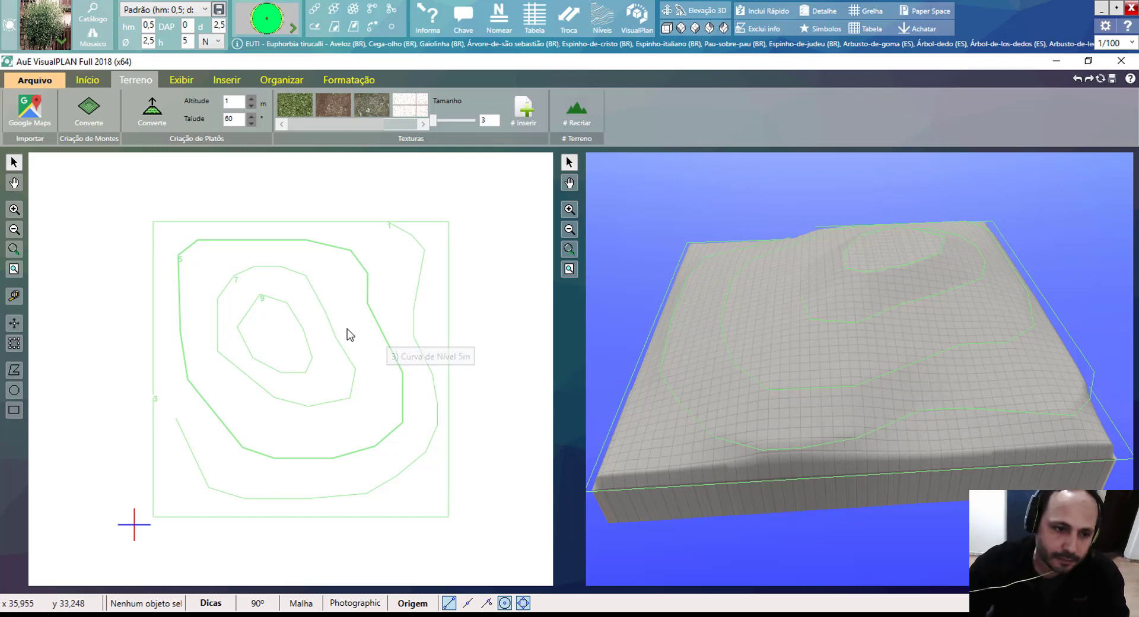
pyautogui.scroll(3, 301, 354)
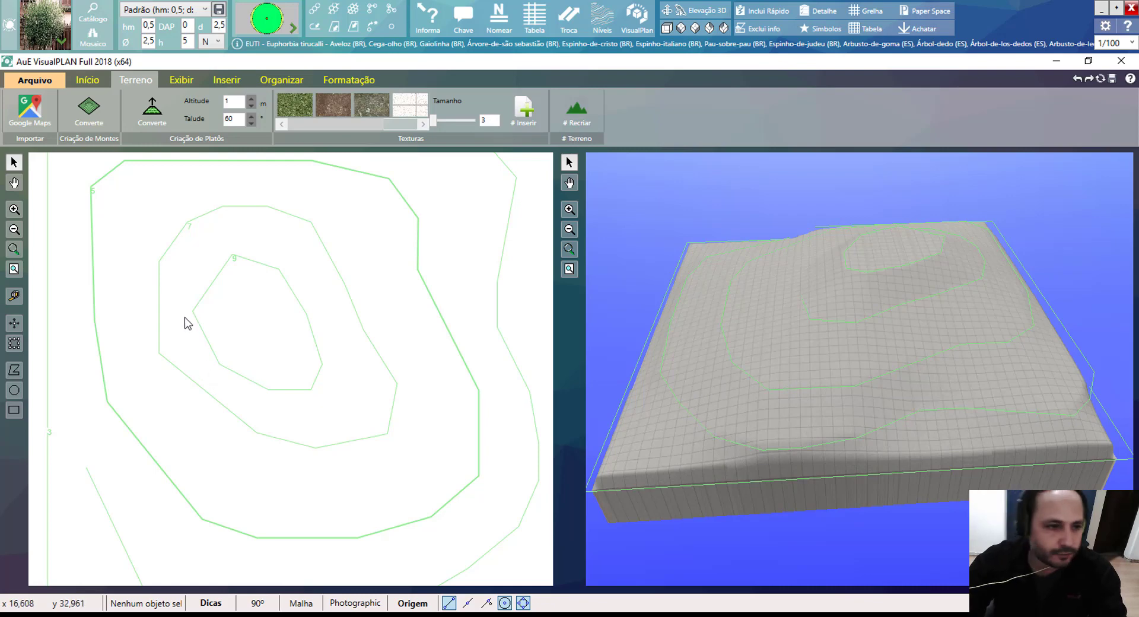
pyautogui.scroll(-2, 188, 324)
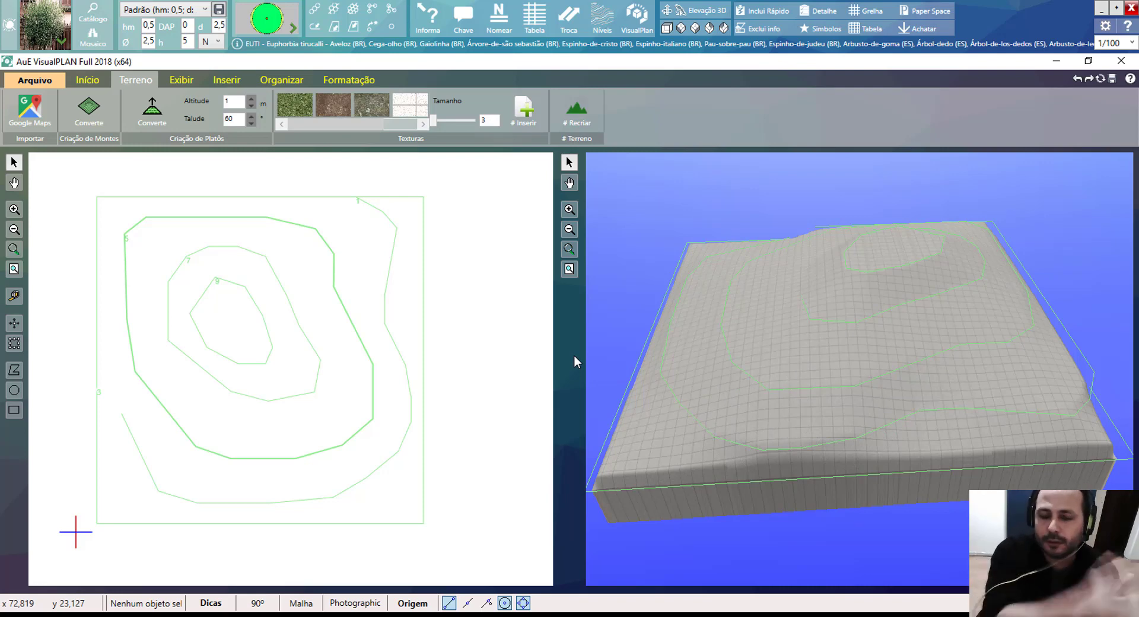
pyautogui.scroll(2, 789, 370)
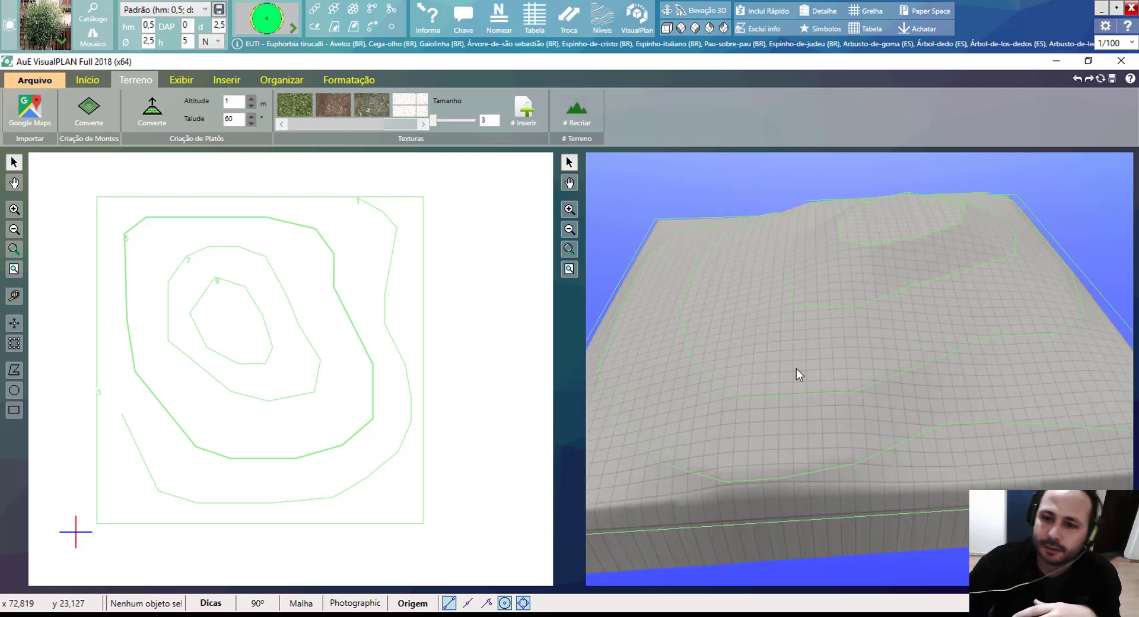
pyautogui.moveTo(796, 368); pyautogui.dragTo(686, 388)
pyautogui.scroll(-2, 322, 312)
pyautogui.scroll(2, 294, 312)
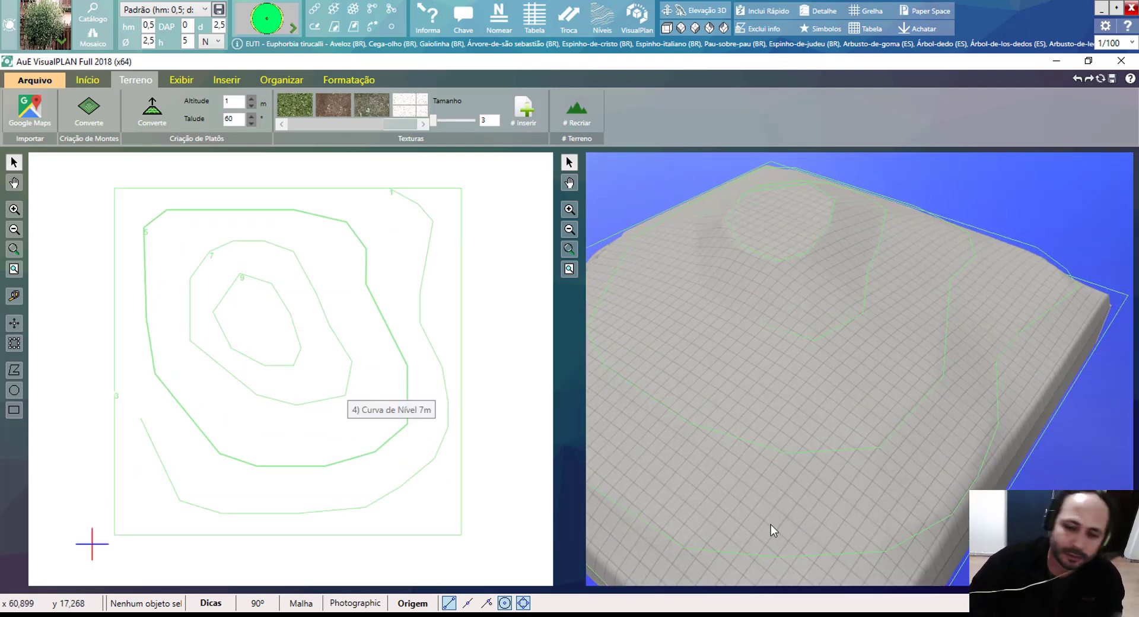
# - Close the VisualPLAN project without saving its changes and return to Drawing5 in AutoCAD
pyautogui.click(1122, 61)
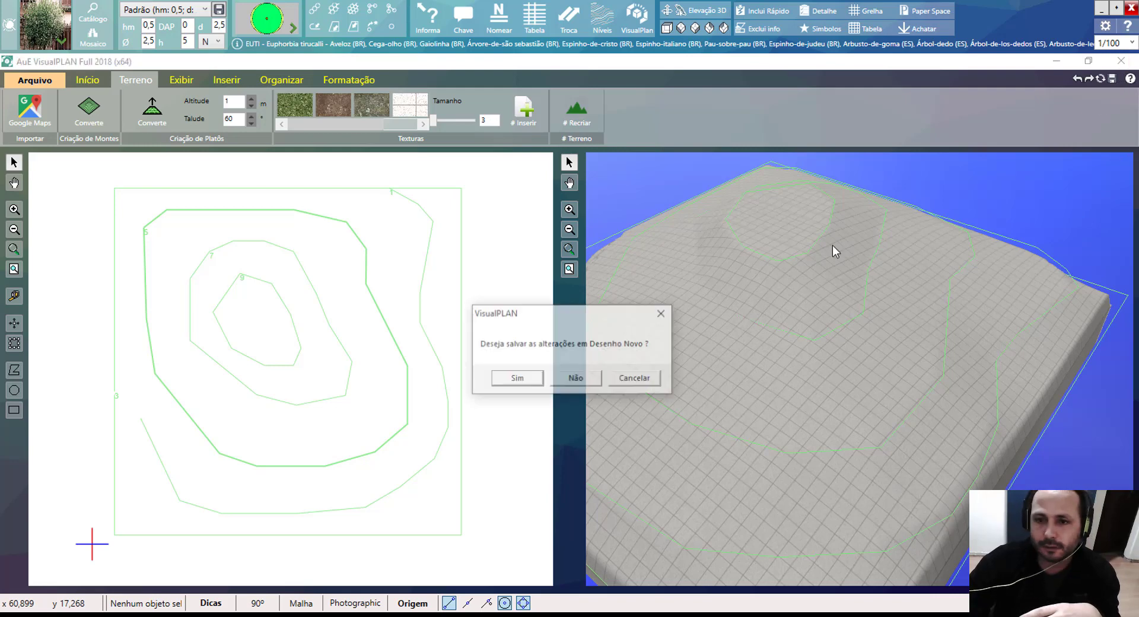
pyautogui.click(593, 375)
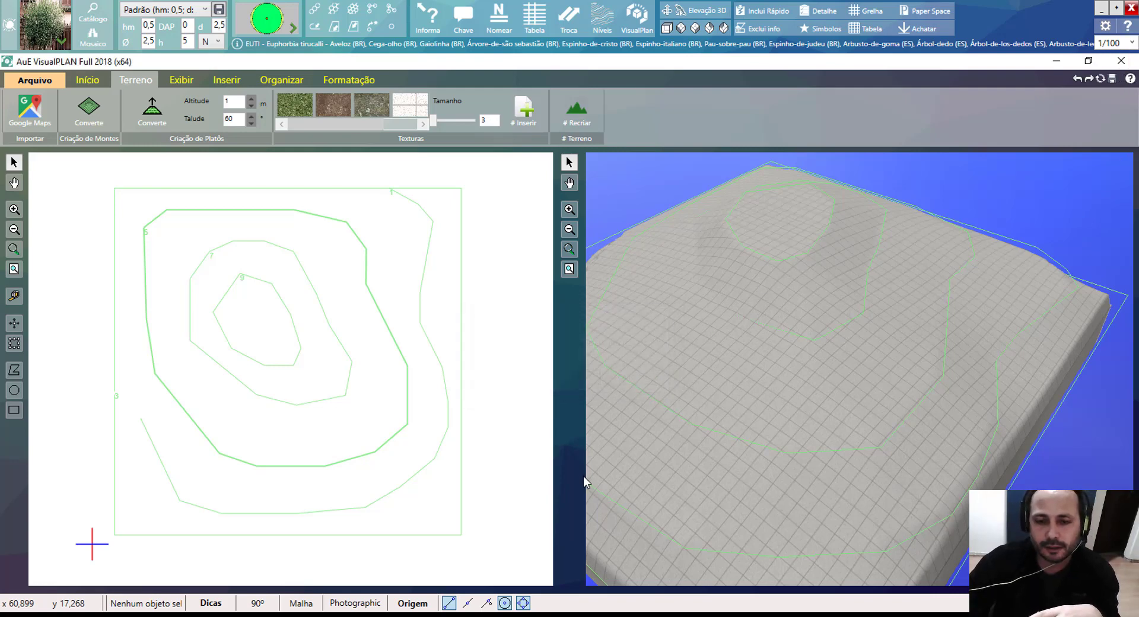
pyautogui.scroll(3, 726, 302)
pyautogui.scroll(-3, 724, 300)
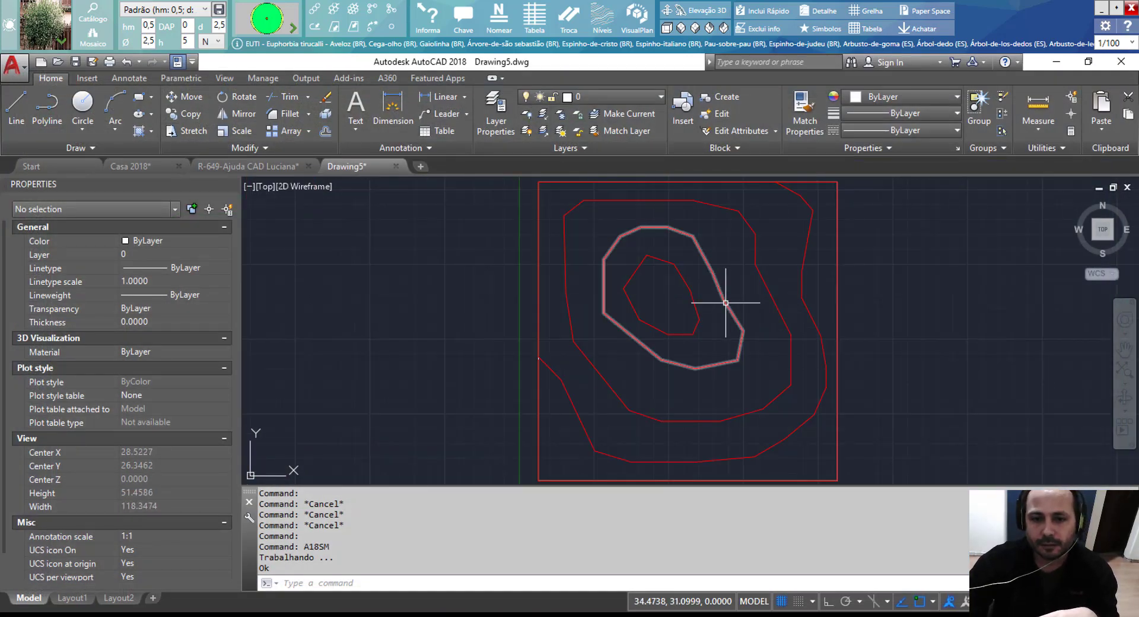
# - Stretch three vertices on the east side of the 7 m contour inward, close to the innermost contour
pyautogui.click(738, 278)
pyautogui.click(711, 295)
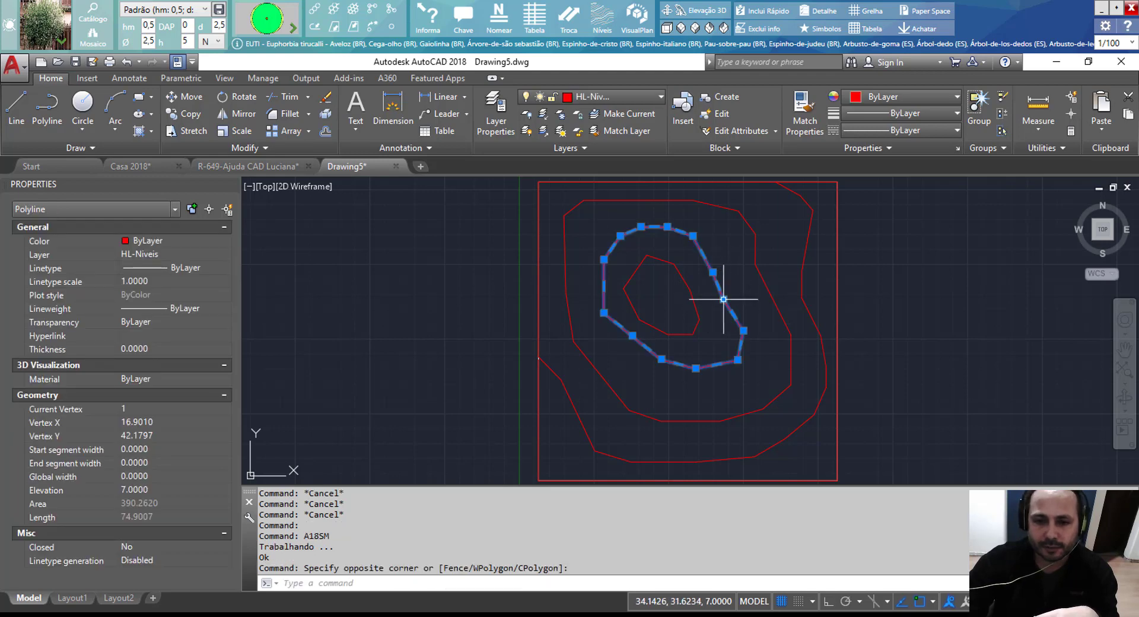
pyautogui.click(724, 299)
pyautogui.click(710, 333)
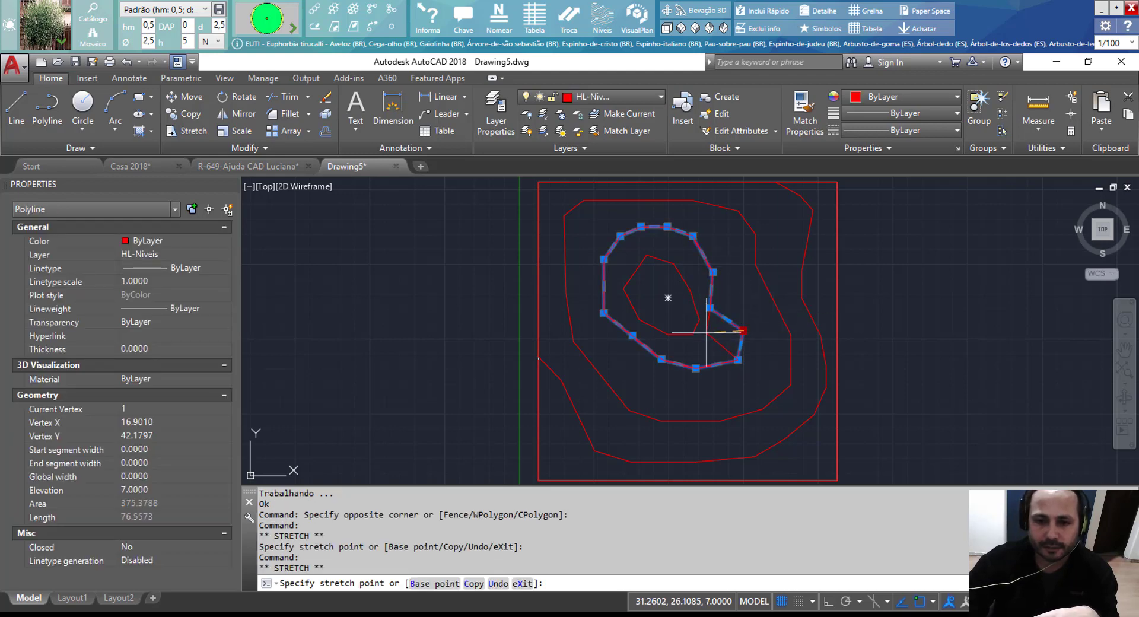
pyautogui.click(744, 330)
pyautogui.click(738, 360)
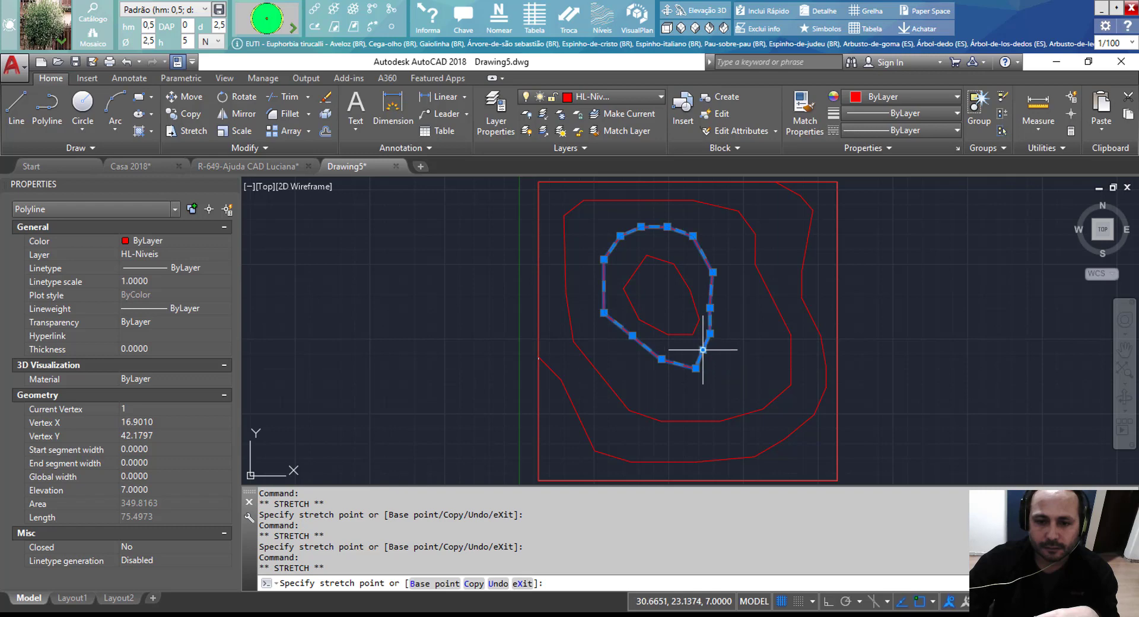
pyautogui.click(702, 349)
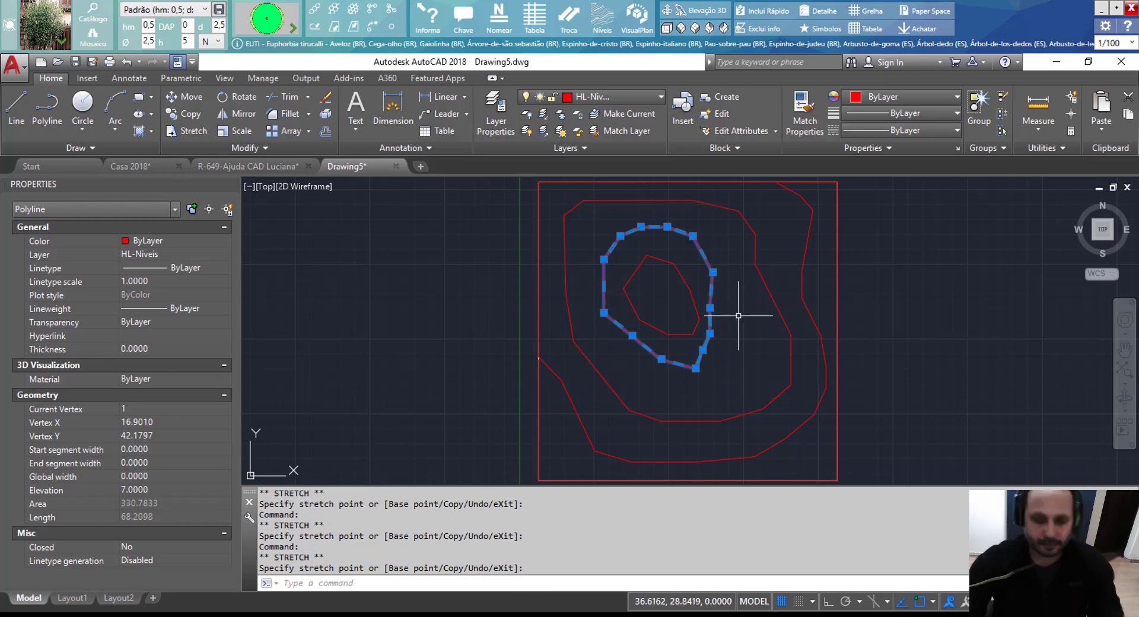
pyautogui.press('Escape')
pyautogui.press('Escape')
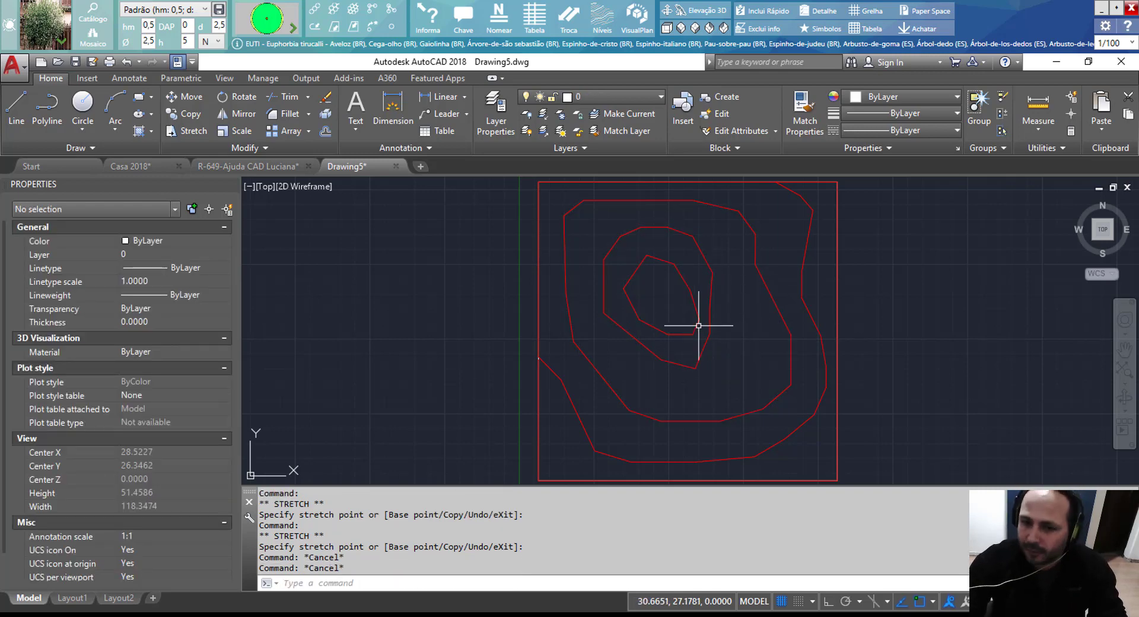
# - Draw a closed polyline ring around the 7 m contour, inside the 5 m contour
pyautogui.scroll(3, 697, 314)
pyautogui.scroll(-2, 694, 318)
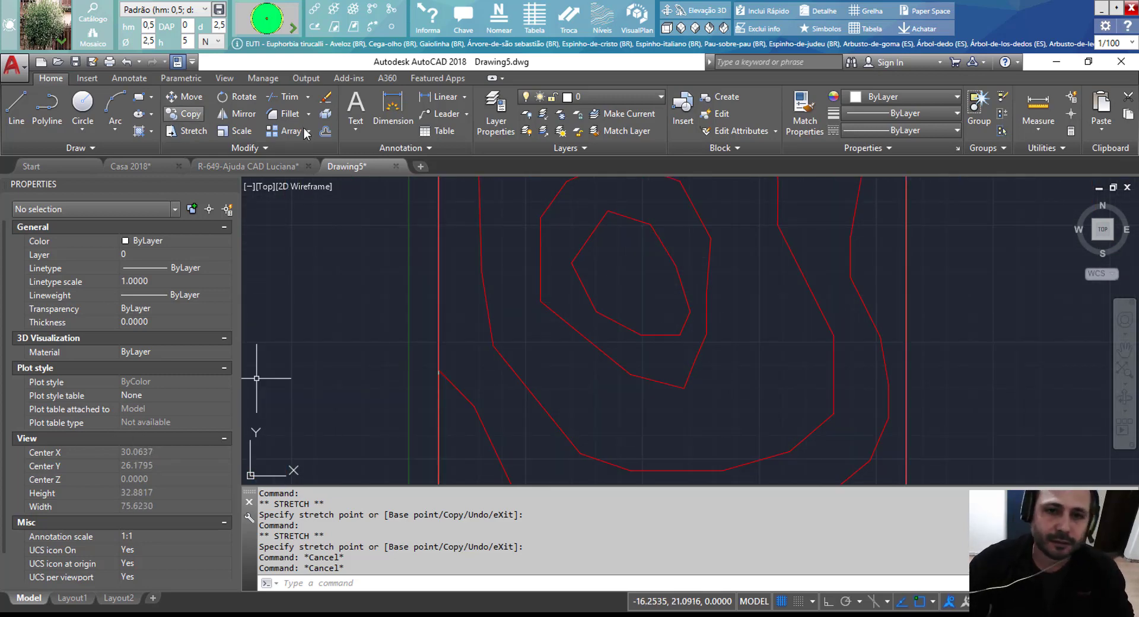
pyautogui.scroll(-3, 618, 201)
pyautogui.scroll(2, 656, 254)
pyautogui.moveTo(656, 254); pyautogui.dragTo(650, 370, button='middle')
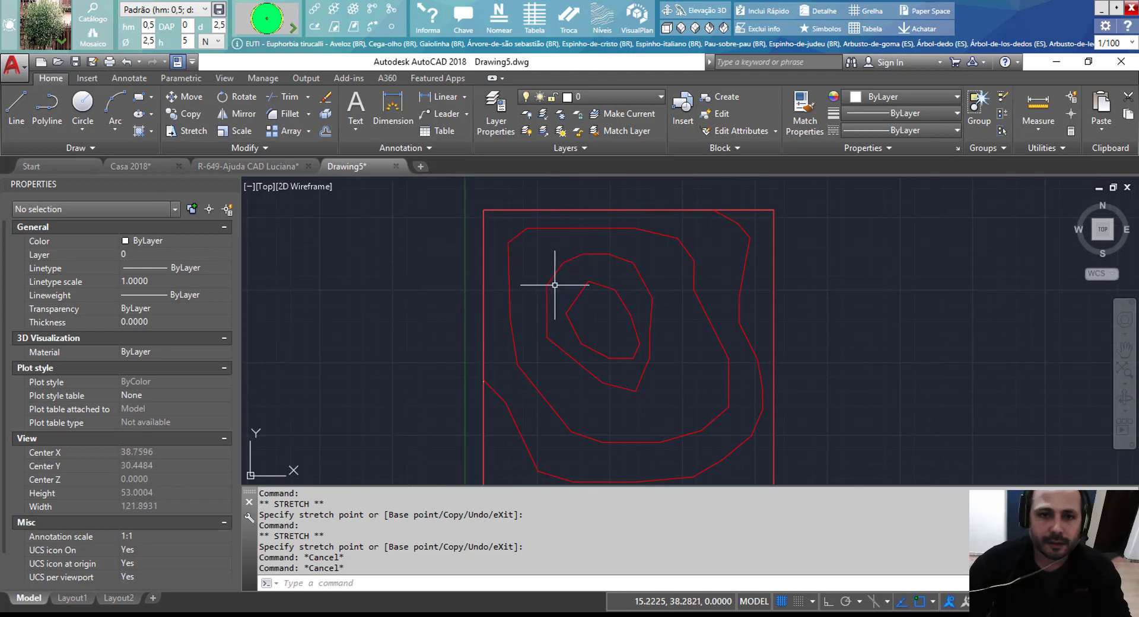
pyautogui.press('Return')
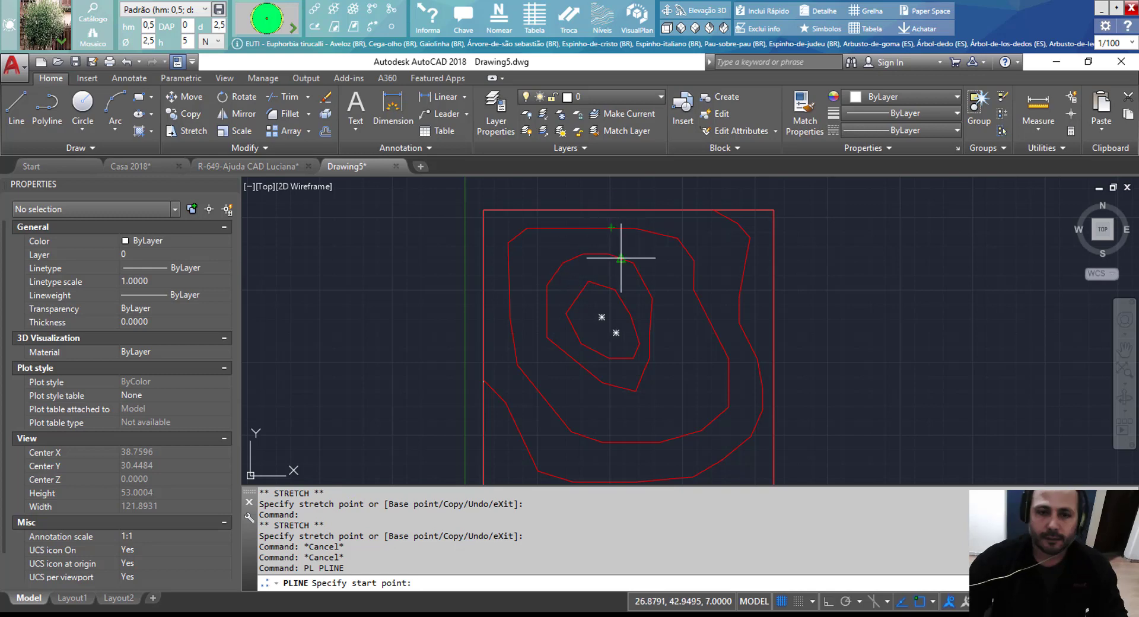
pyautogui.click(657, 260)
pyautogui.click(600, 239)
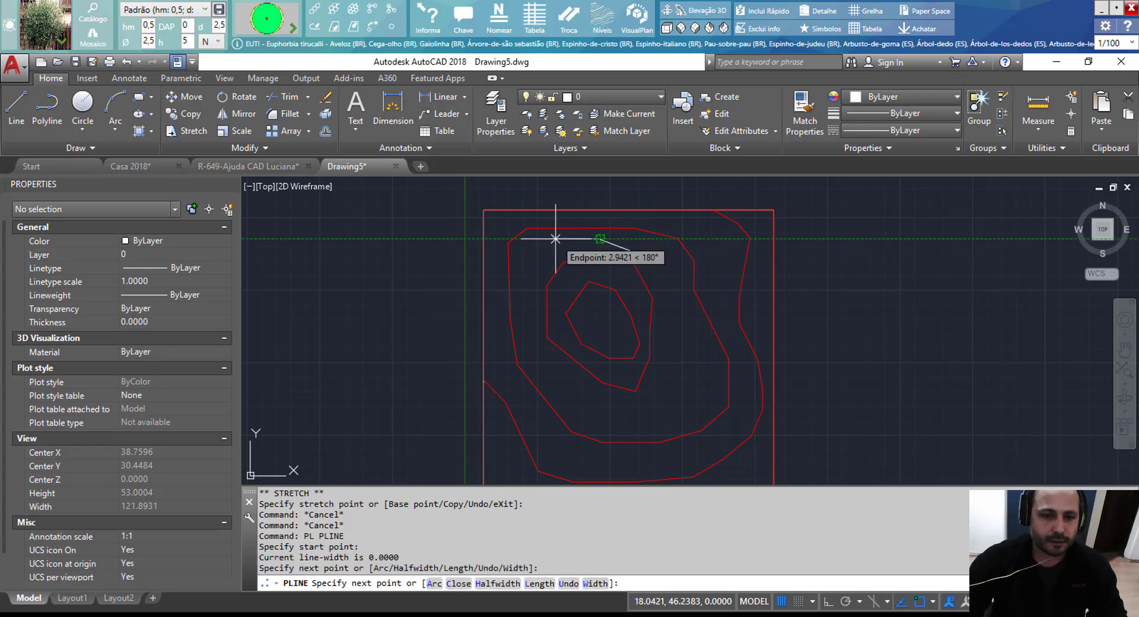
pyautogui.click(527, 256)
pyautogui.click(527, 346)
pyautogui.click(566, 391)
pyautogui.click(610, 421)
pyautogui.click(670, 420)
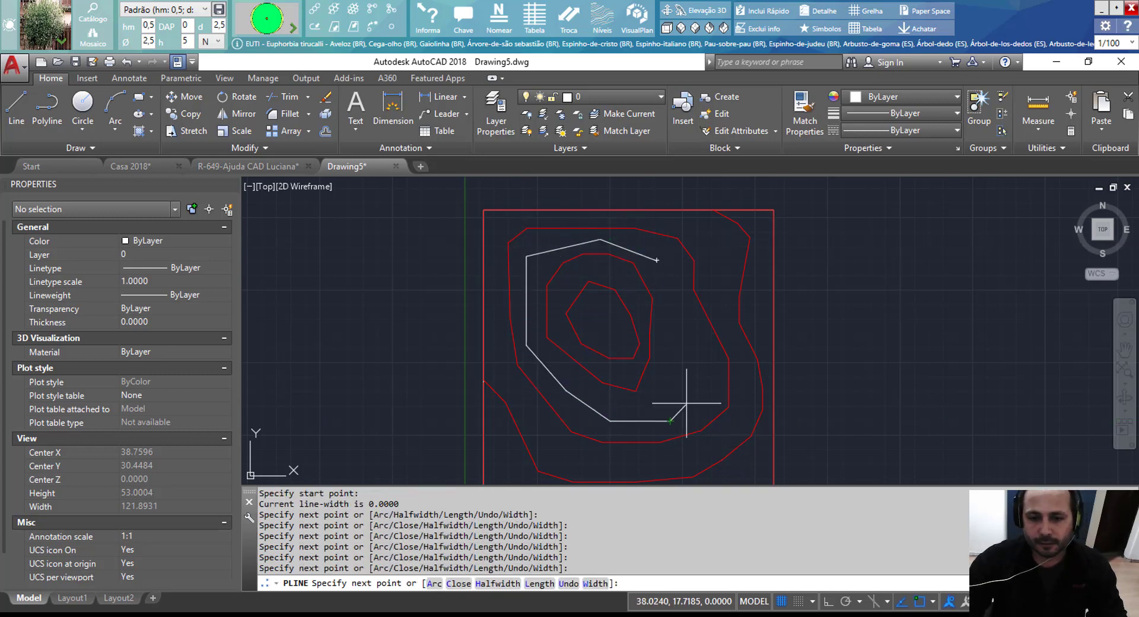
pyautogui.click(687, 393)
pyautogui.click(676, 336)
pyautogui.click(657, 260)
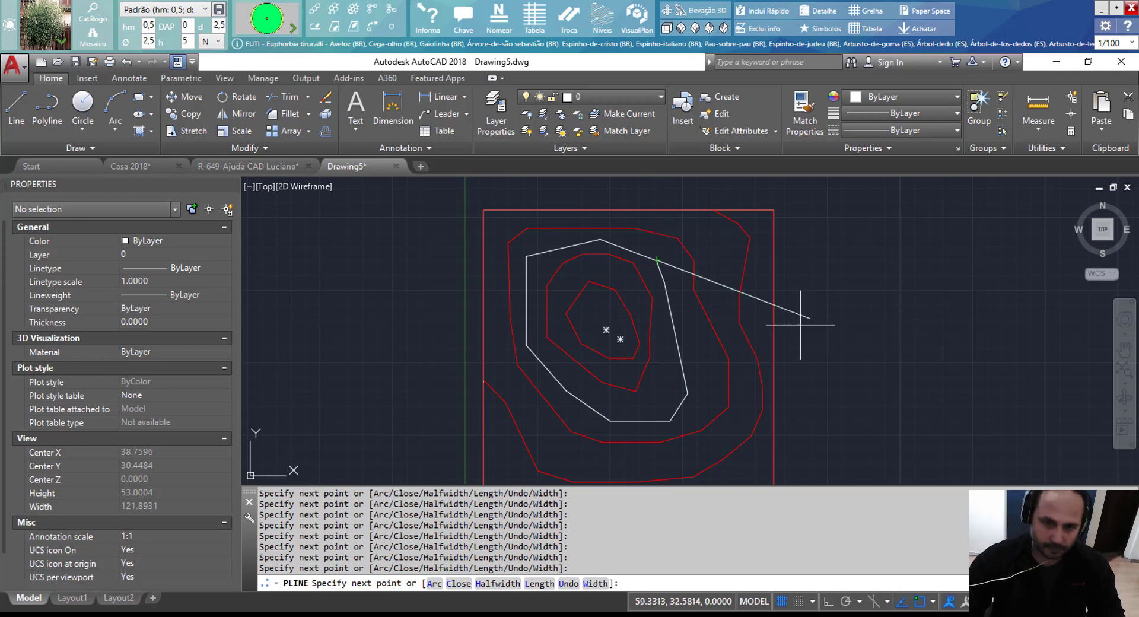
pyautogui.press('Escape')
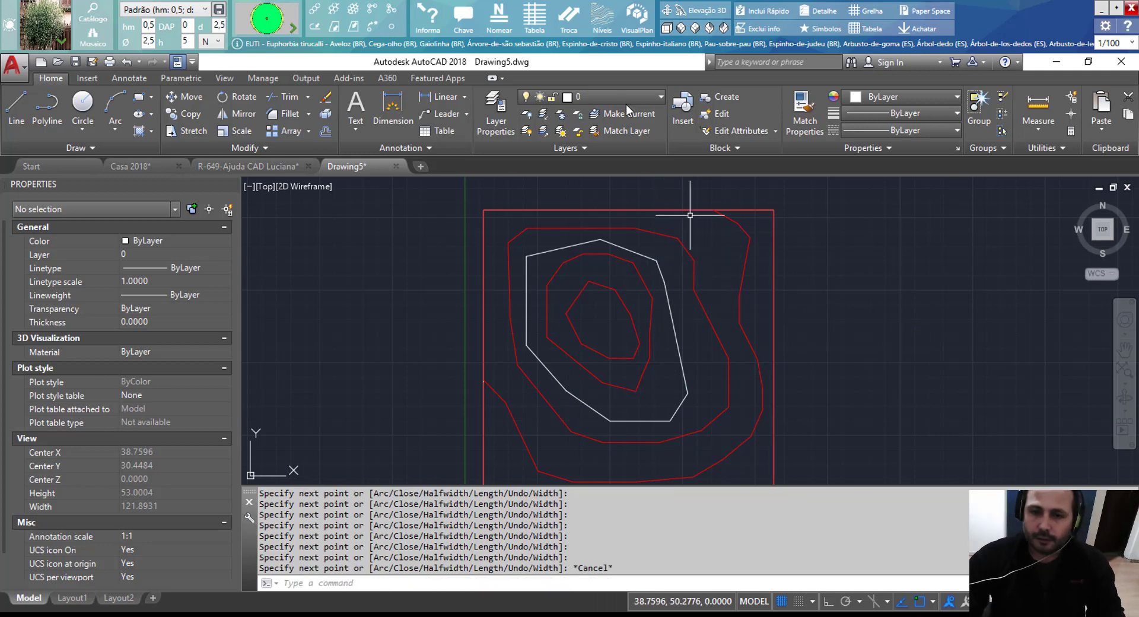
pyautogui.click(666, 292)
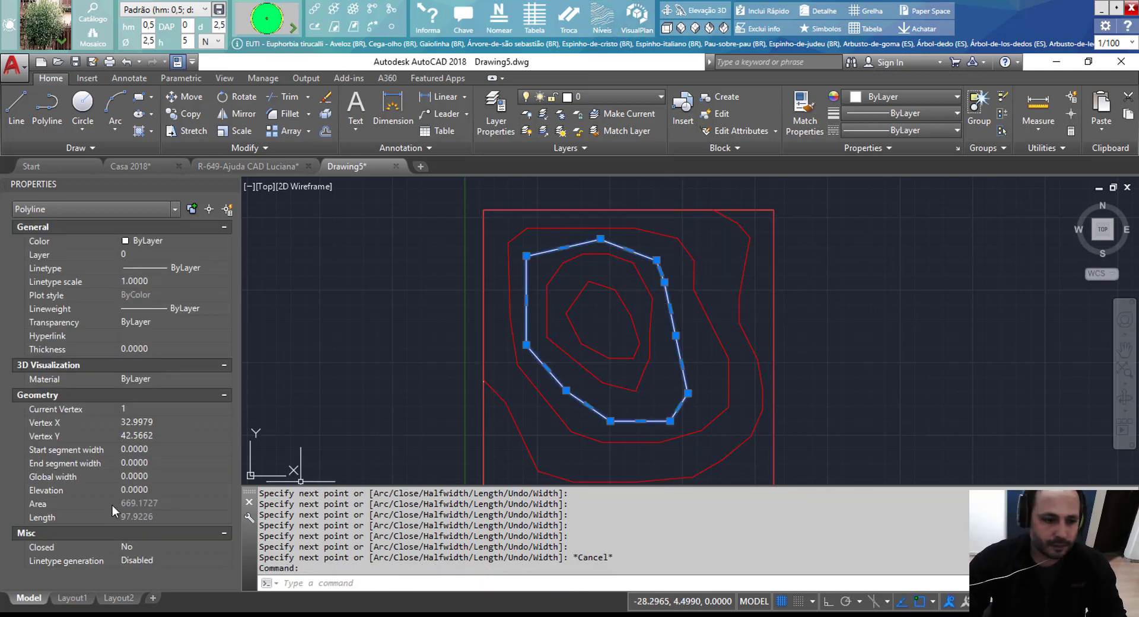
pyautogui.press('Escape')
pyautogui.press('Escape')
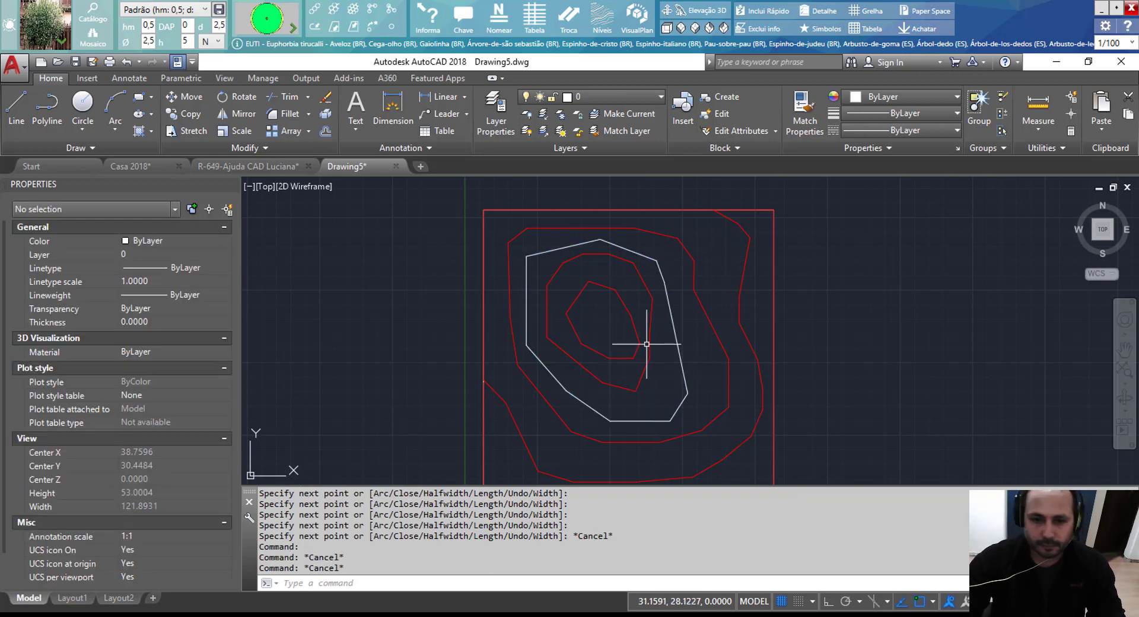
pyautogui.click(653, 340)
pyautogui.click(623, 339)
pyautogui.press('Escape')
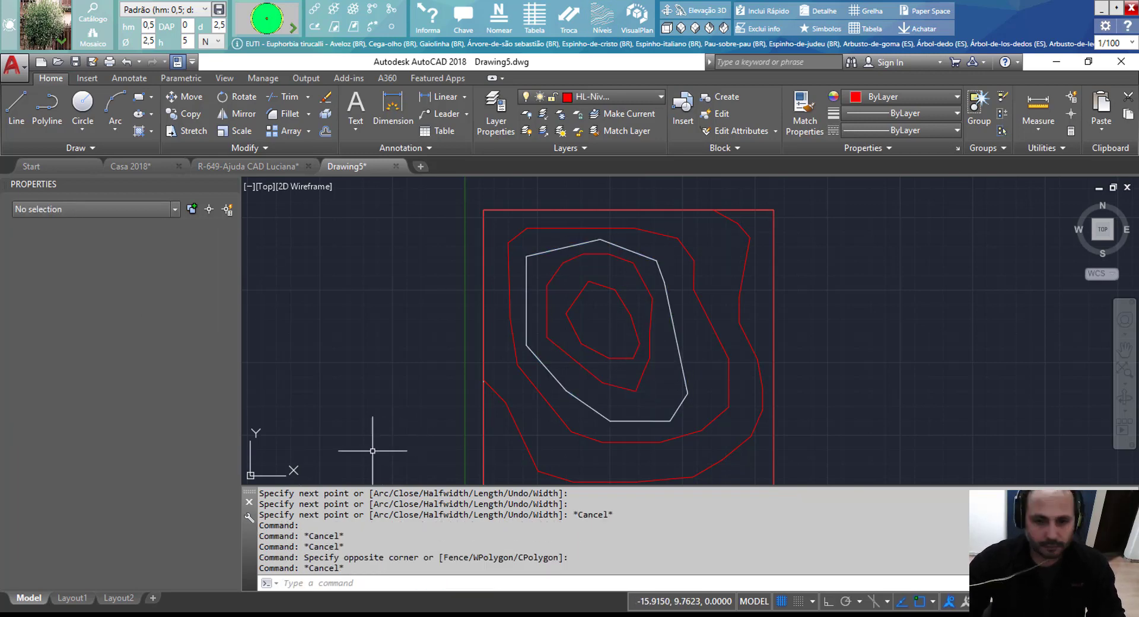
# - Set the elevation of the innermost contour polyline to 11
pyautogui.moveTo(638, 325); pyautogui.dragTo(629, 332)
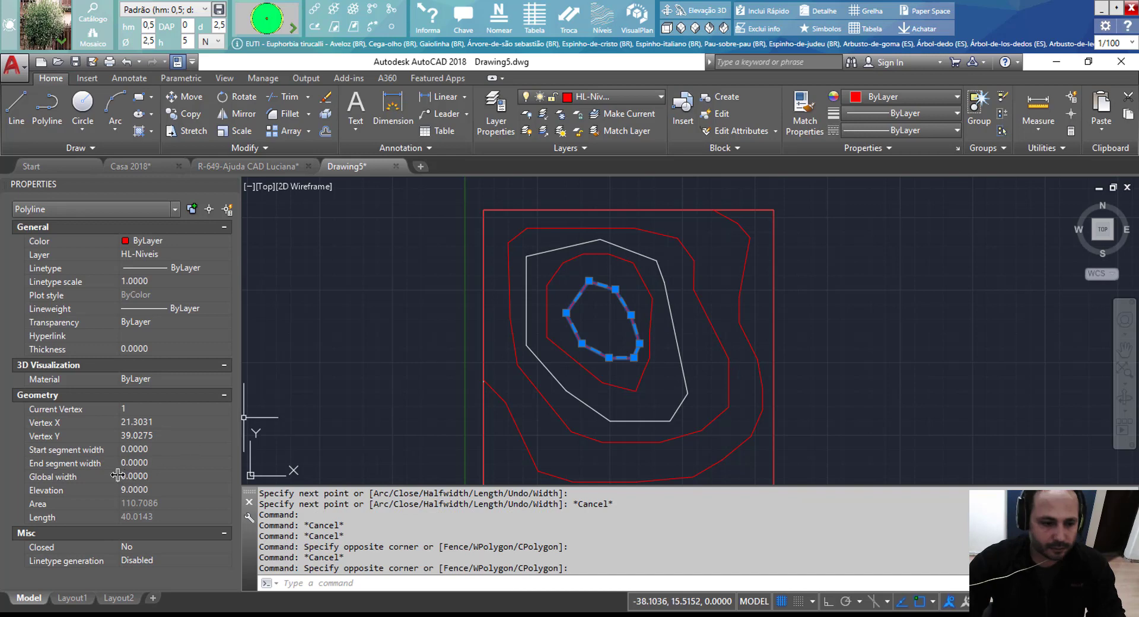
pyautogui.click(98, 489)
pyautogui.write('11')
pyautogui.press('Return')
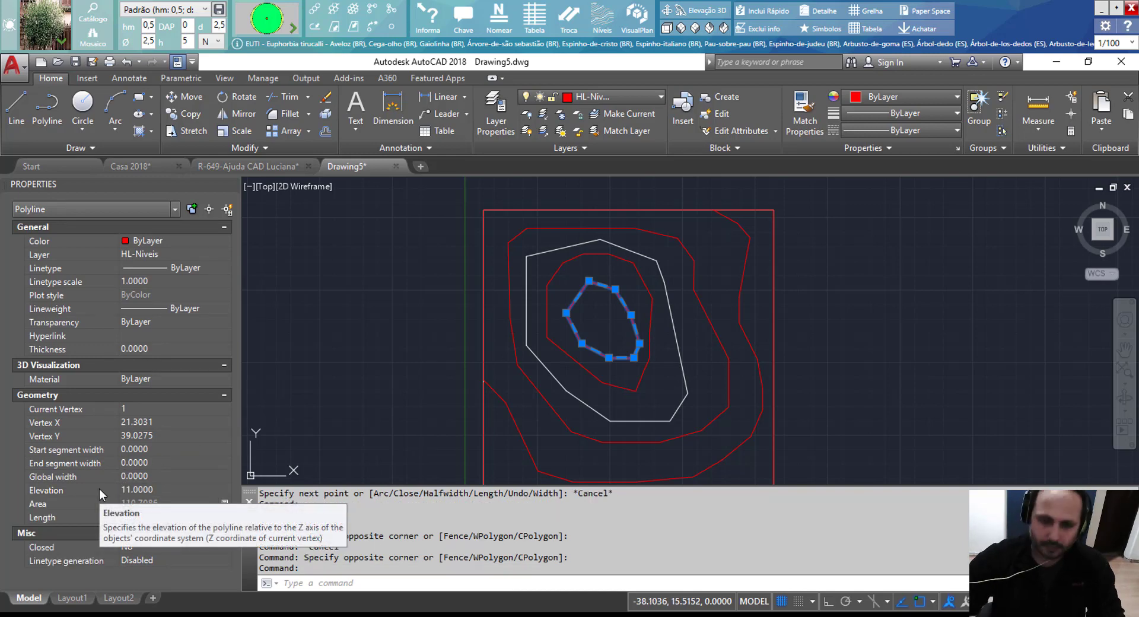
pyautogui.press('Escape')
# - Set the elevation of the contour directly around the innermost one to 9
pyautogui.click(619, 386)
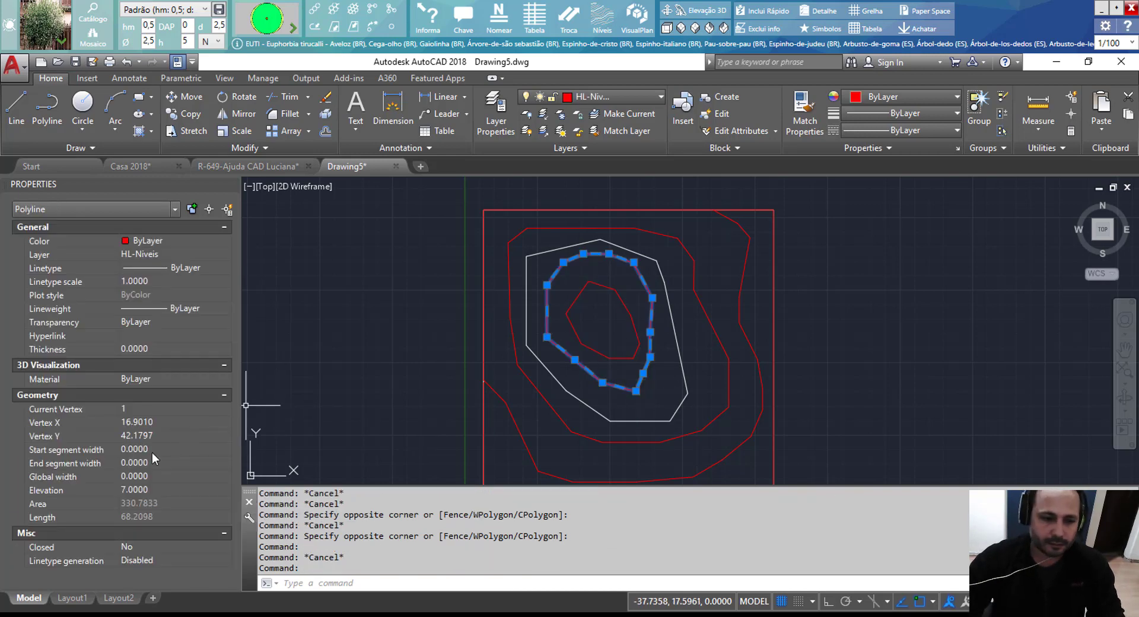
pyautogui.click(99, 489)
pyautogui.write('9')
pyautogui.press('Return')
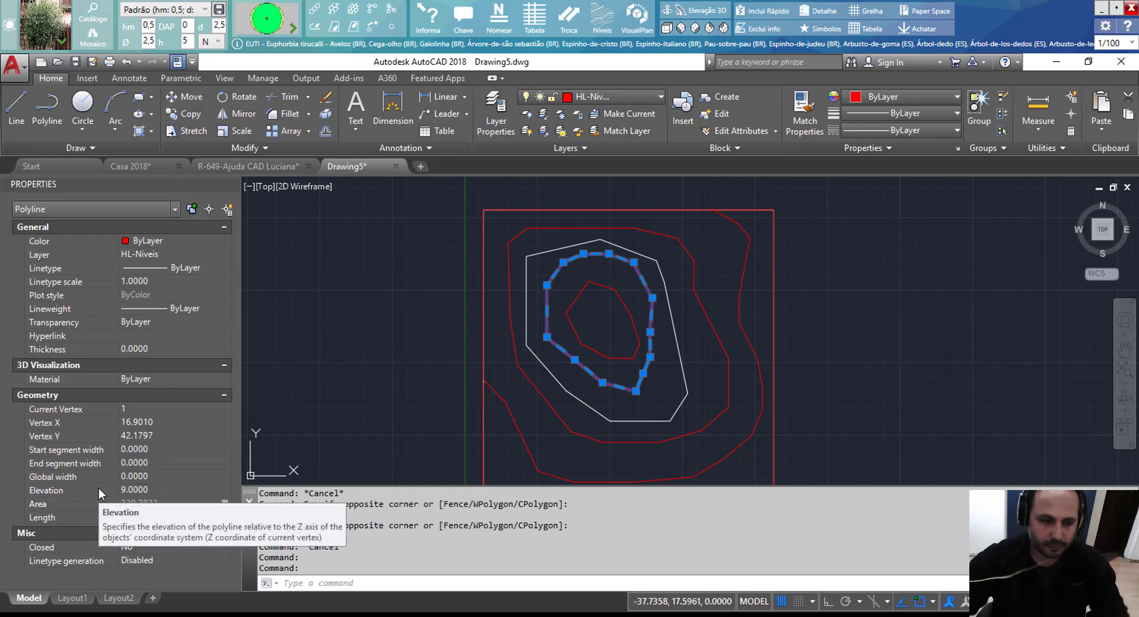
pyautogui.press('Escape')
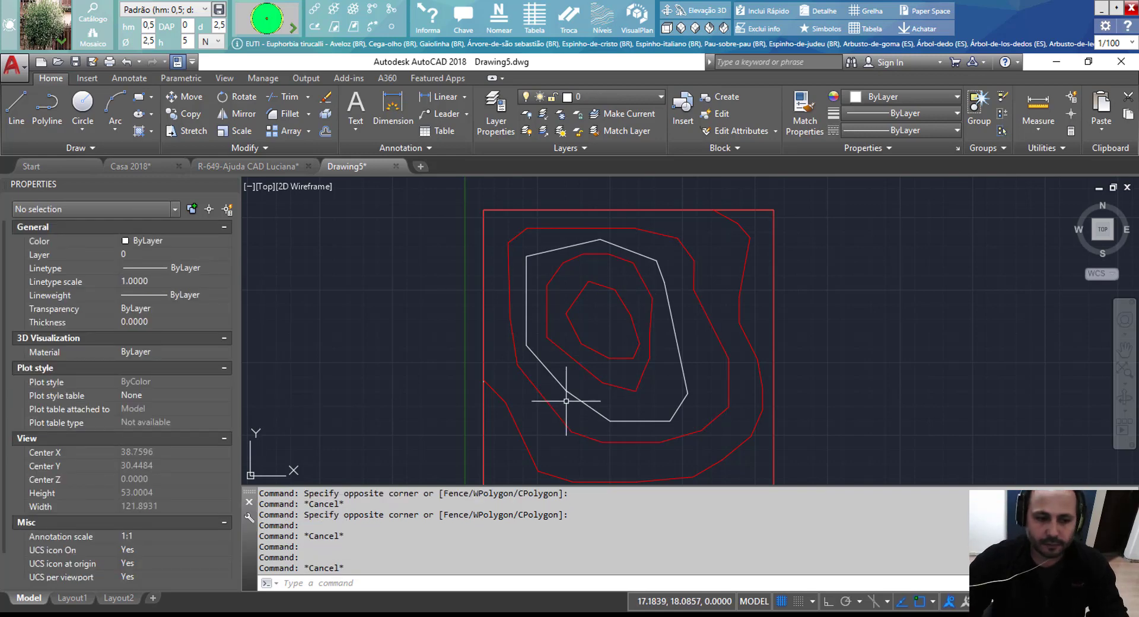
# - Set the elevation of the newly drawn white polyline to 11
pyautogui.click(679, 351)
pyautogui.click(94, 490)
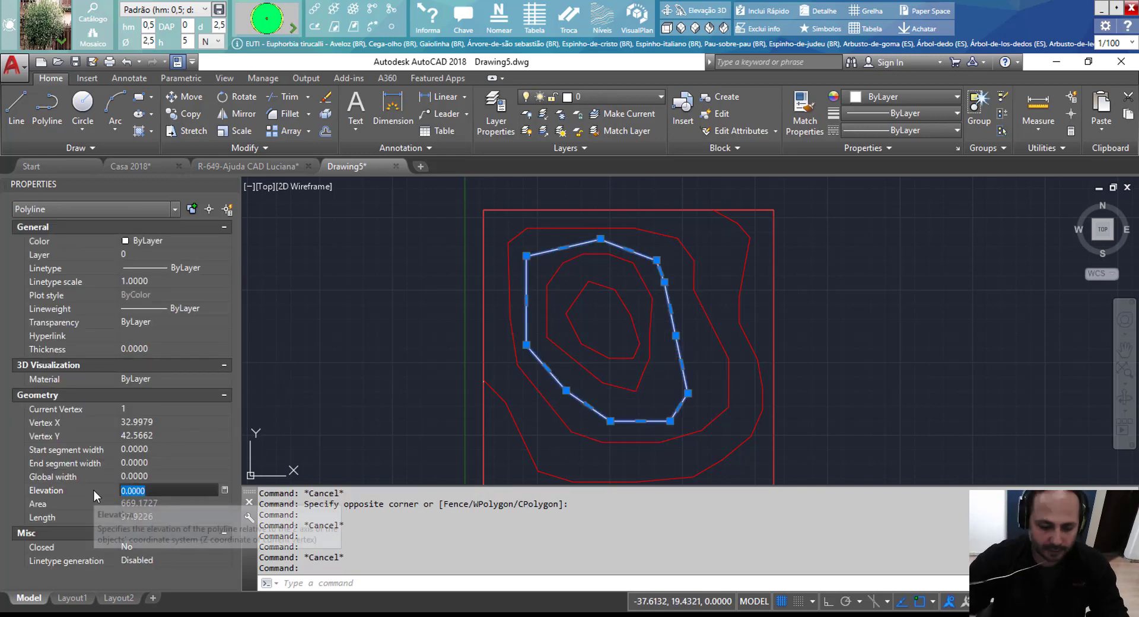
pyautogui.write('11')
pyautogui.press('Return')
pyautogui.press('Escape')
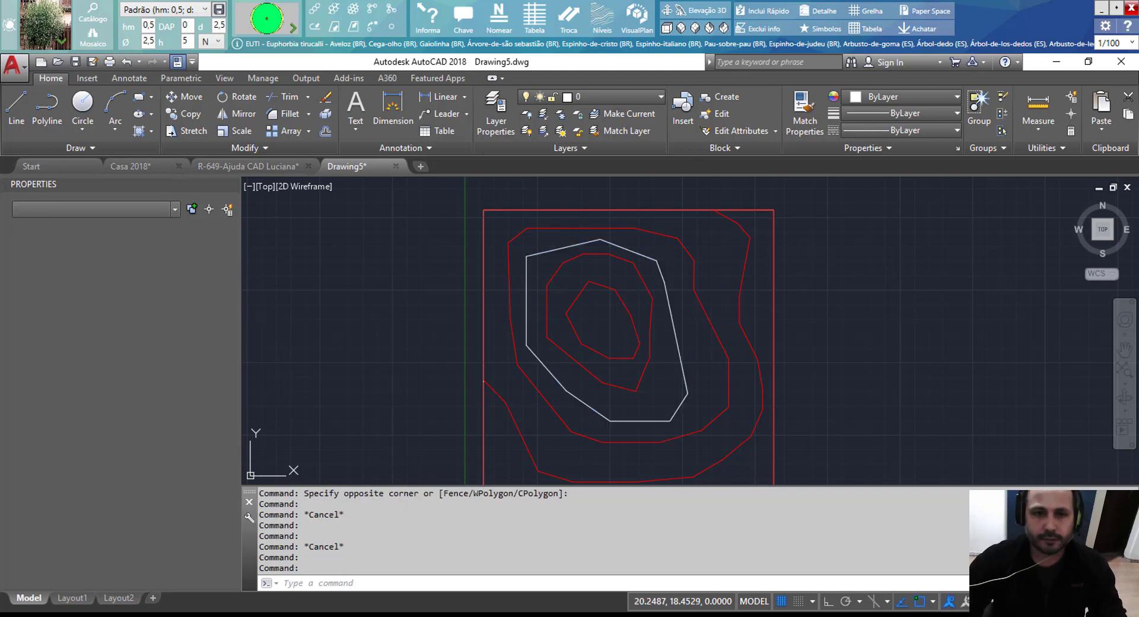
# - Convert the white polyline into a contour level (Curva de nível)
pyautogui.click(602, 19)
pyautogui.click(658, 52)
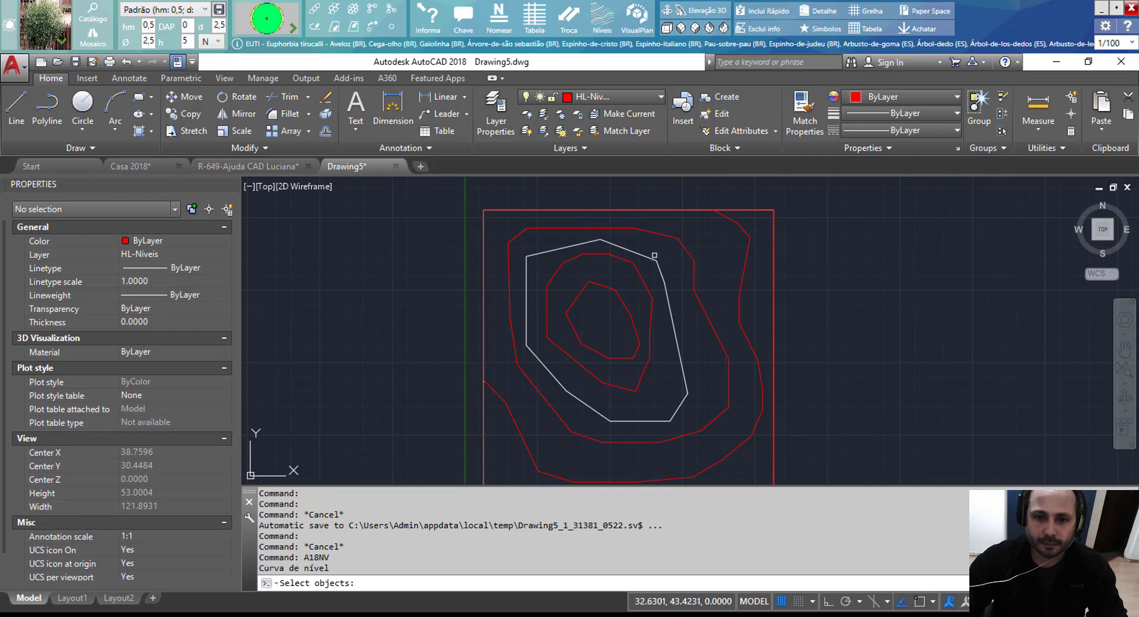
pyautogui.click(659, 267)
pyautogui.press('Return')
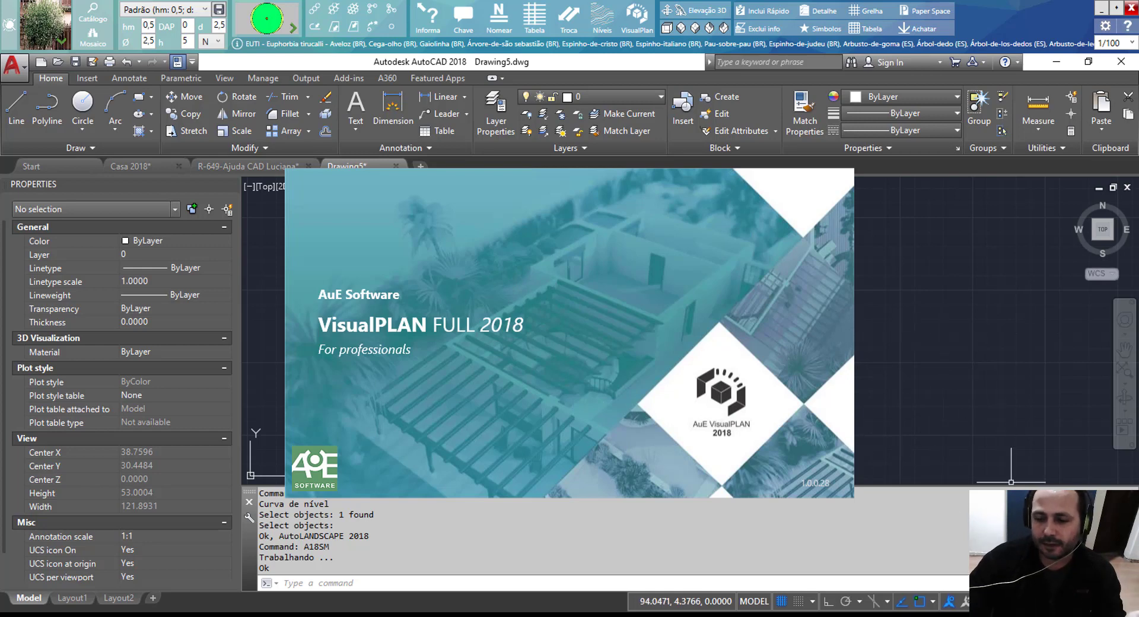
# - In AuE VisualPLAN, examine the 3D terrain's raised summit and slopes from several angles
pyautogui.click(537, 352)
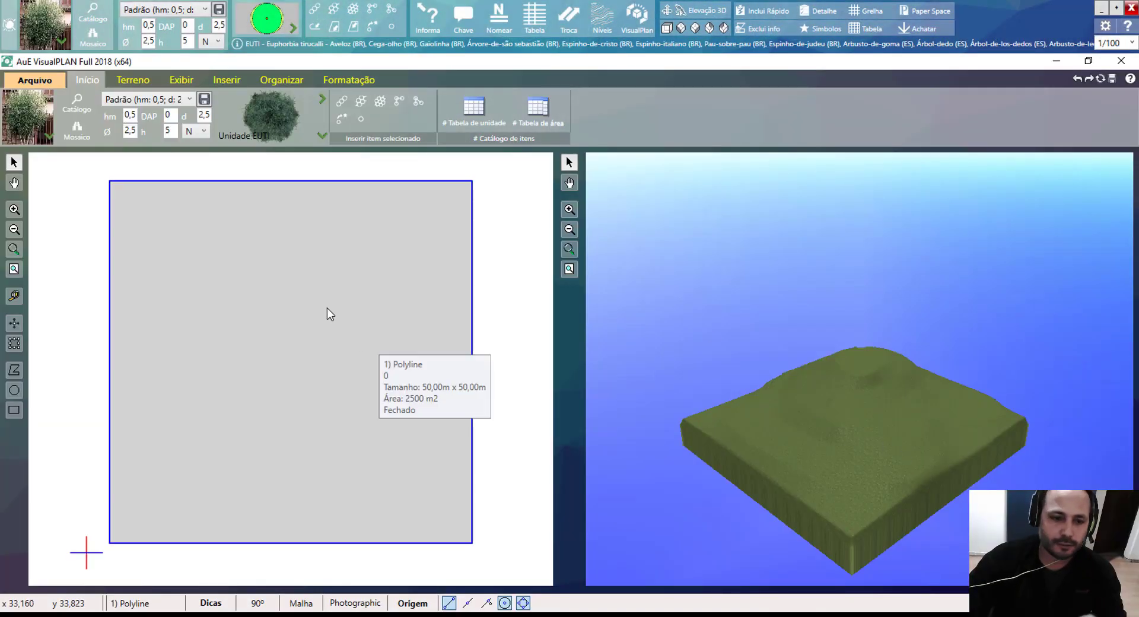
pyautogui.scroll(3, 852, 451)
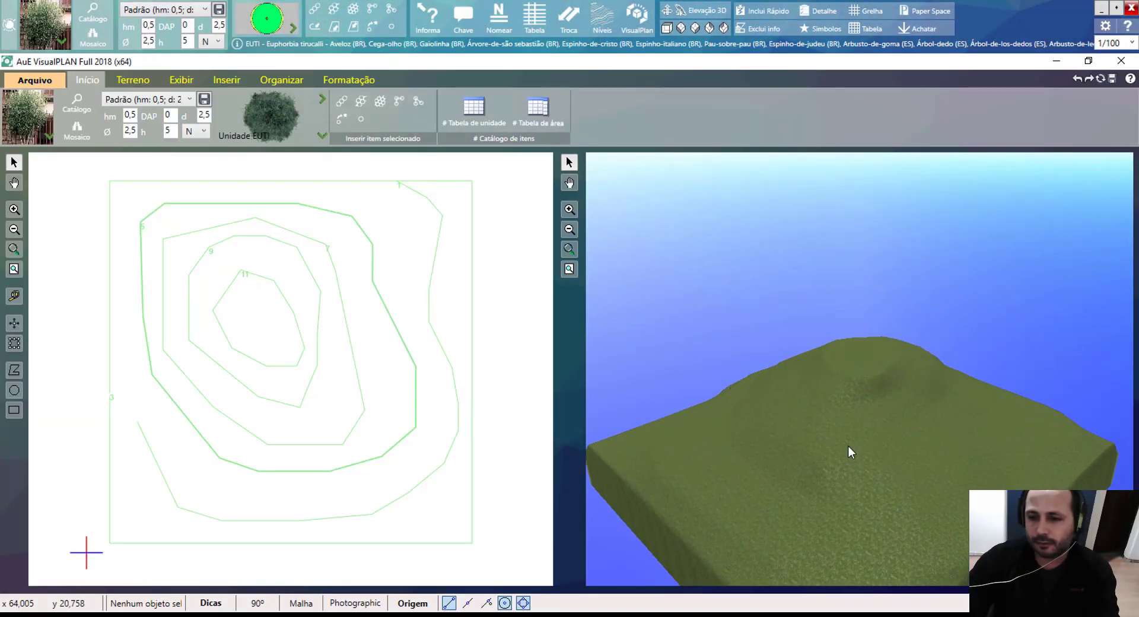
pyautogui.moveTo(852, 451); pyautogui.dragTo(782, 374)
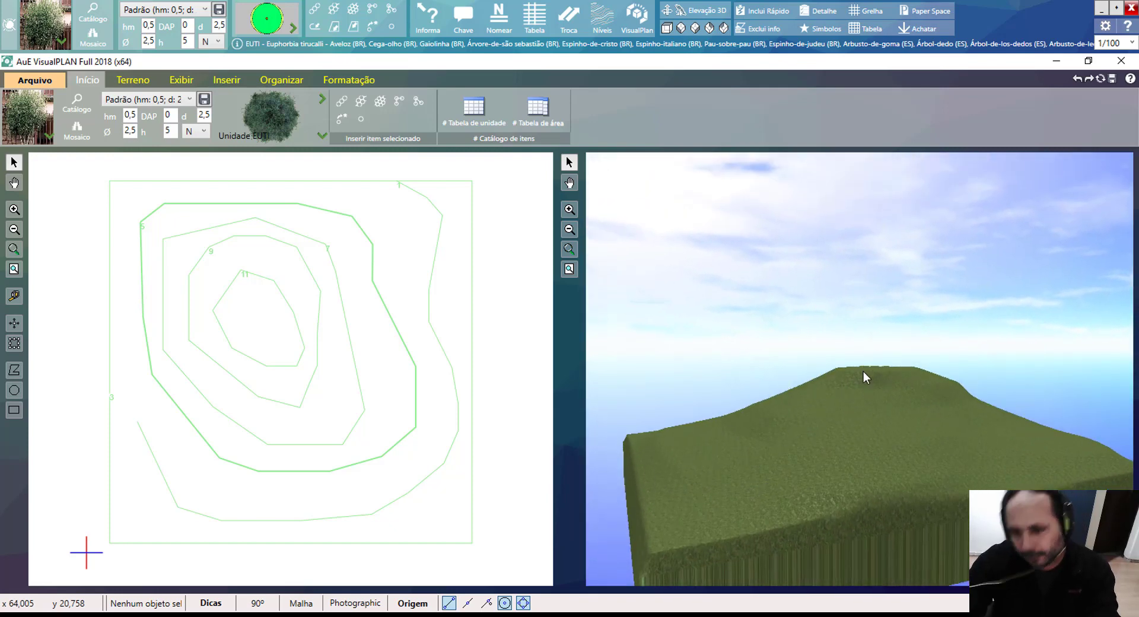
pyautogui.moveTo(806, 422); pyautogui.dragTo(890, 475)
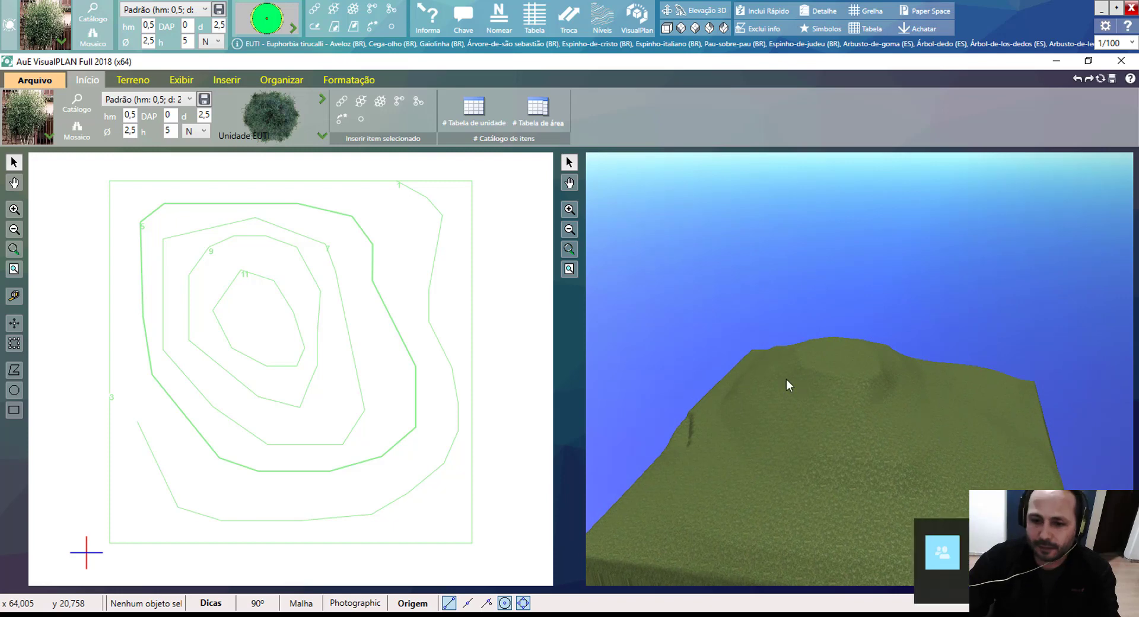
pyautogui.moveTo(798, 461); pyautogui.dragTo(635, 460)
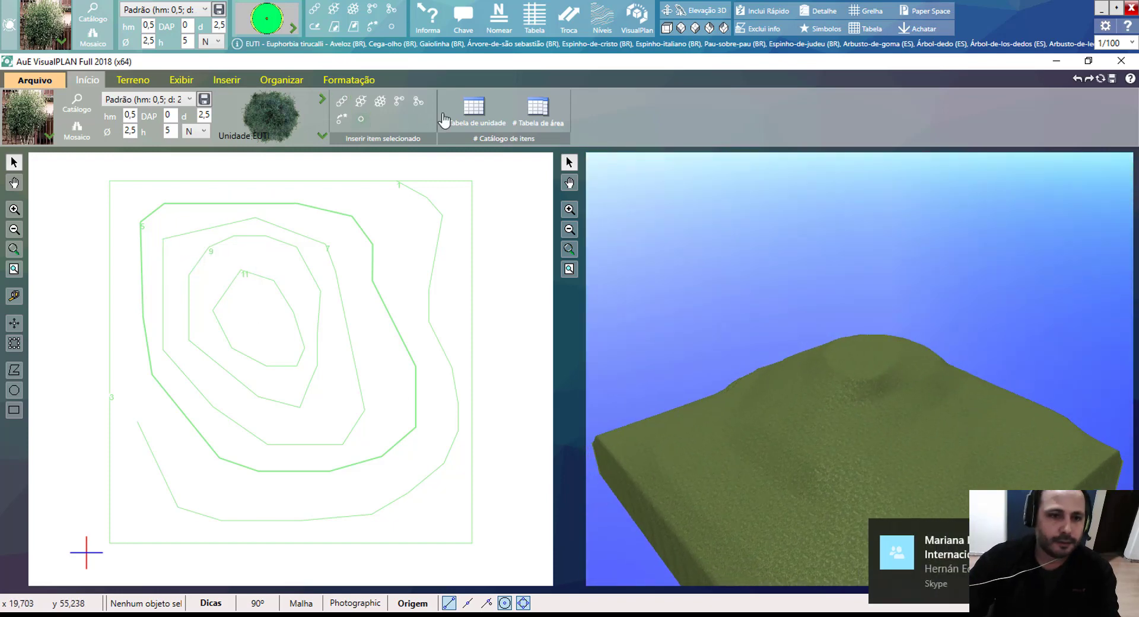
# - Enable the "# Mostra níveis no 3D" option to display the contour levels on the 3D terrain and inspect how they follow the slopes
pyautogui.click(282, 79)
pyautogui.click(416, 119)
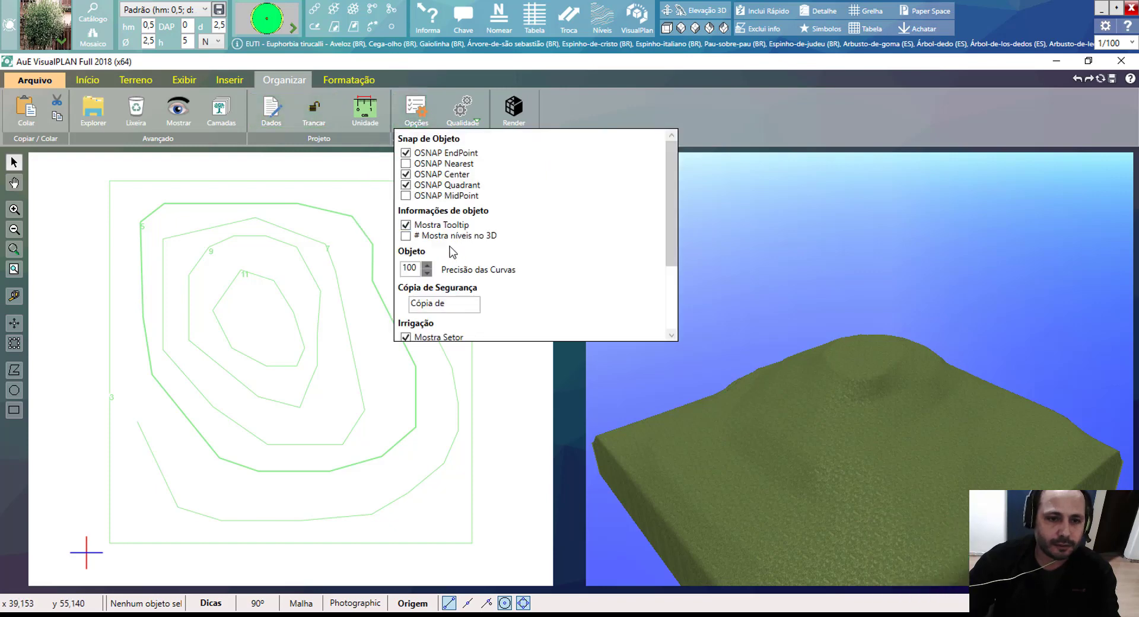
pyautogui.click(467, 236)
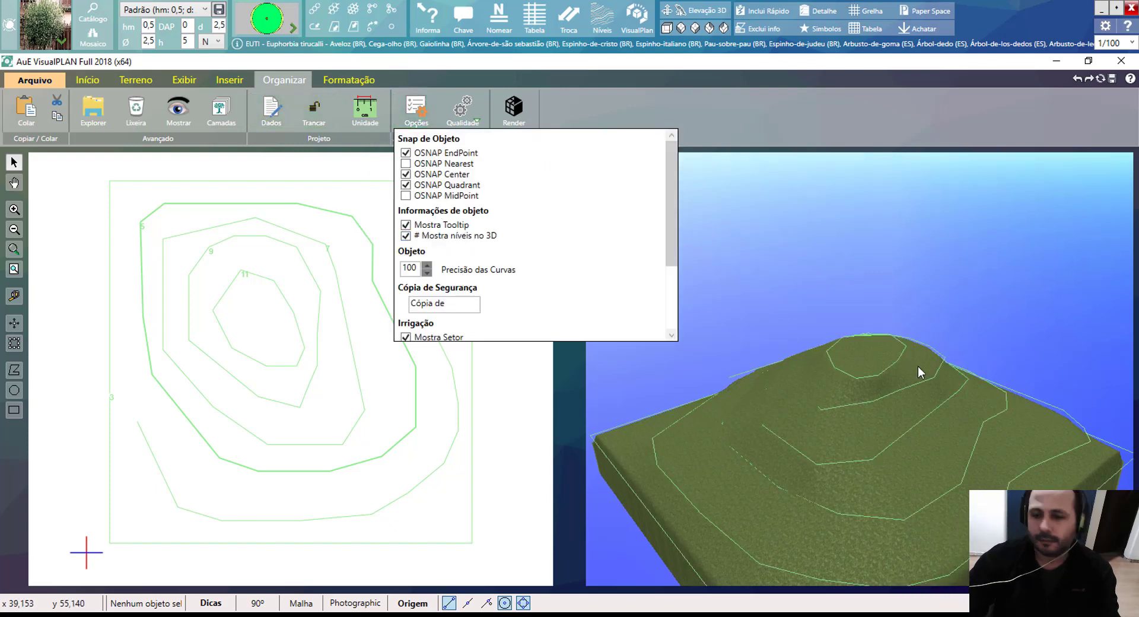
pyautogui.moveTo(919, 403); pyautogui.dragTo(814, 447)
pyautogui.moveTo(851, 375); pyautogui.dragTo(712, 328)
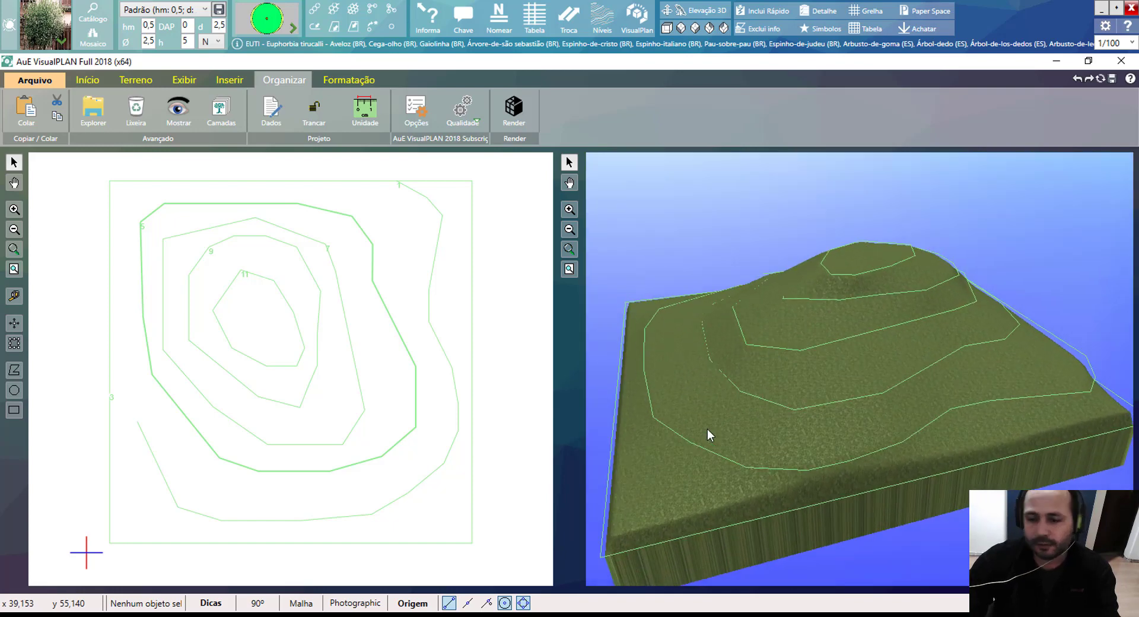